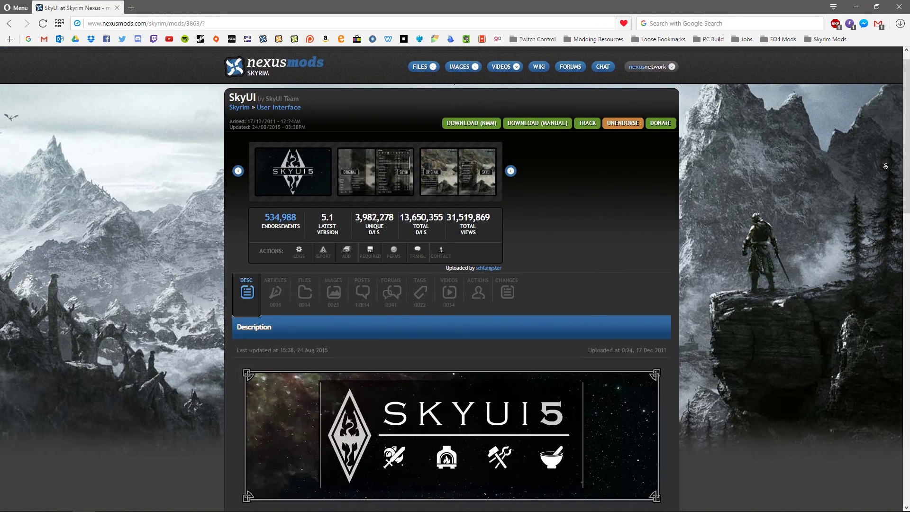
Read through the SkyUI mod page's description down to its Features list
scroll(885, 166, down, 1)
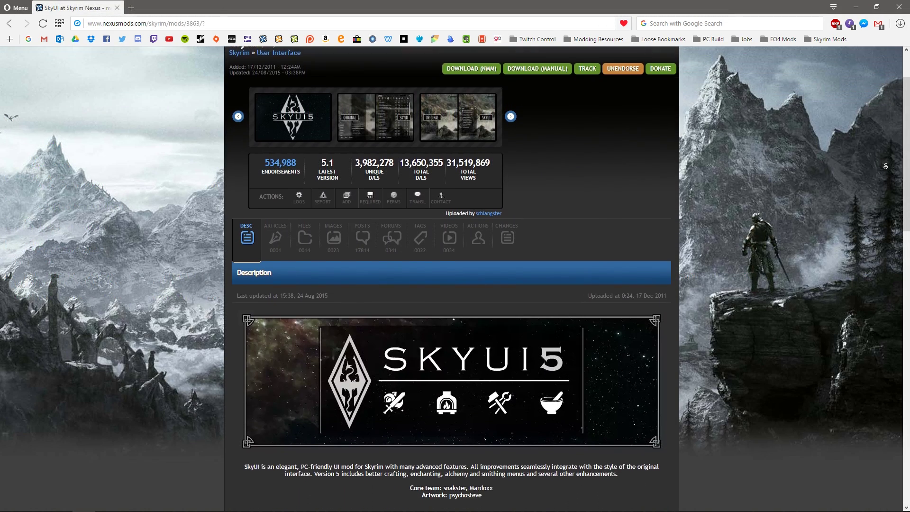
scroll(886, 166, down, 1)
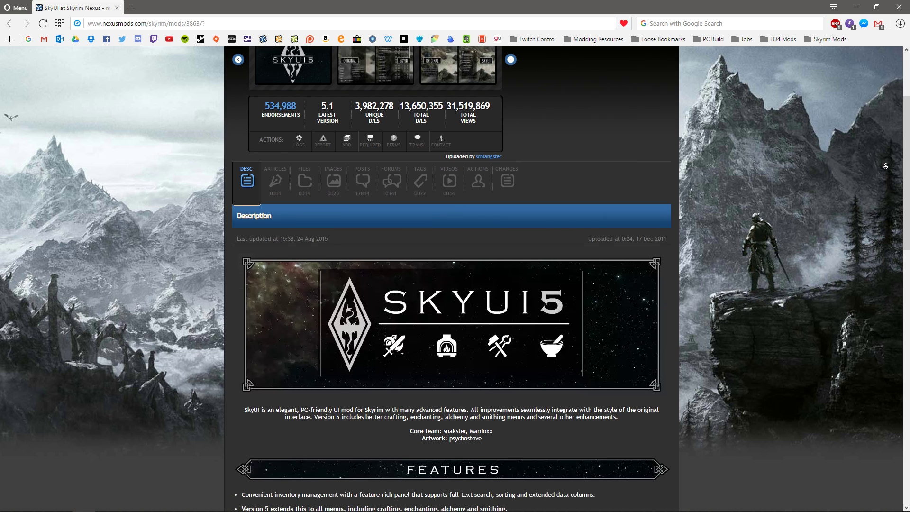
scroll(886, 166, down, 1)
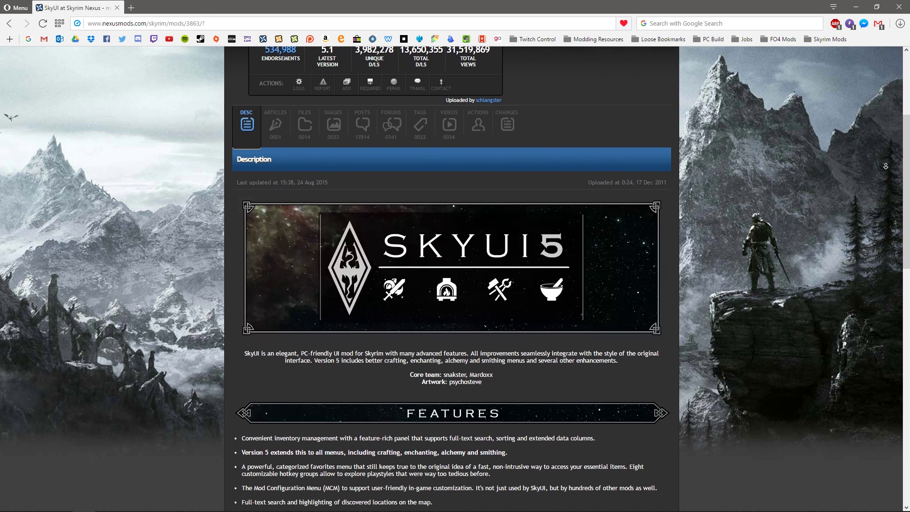
scroll(886, 166, down, 1)
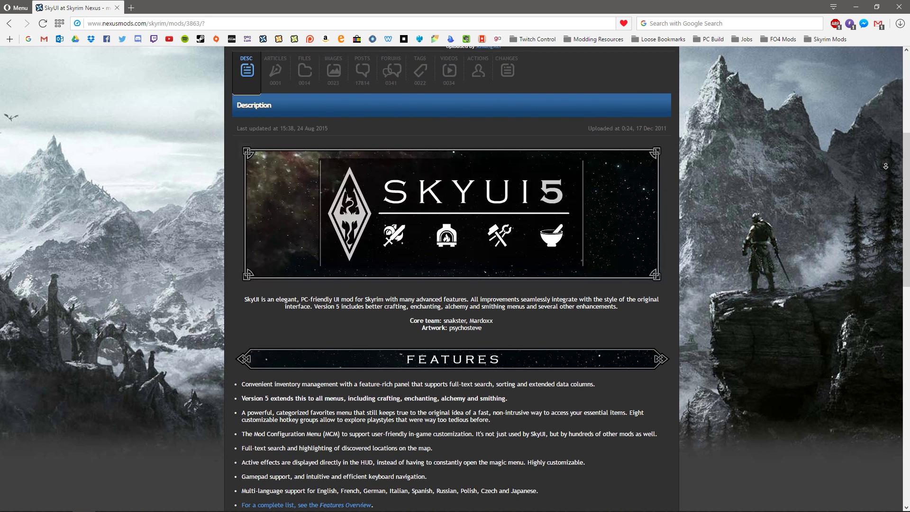
scroll(886, 166, down, 1)
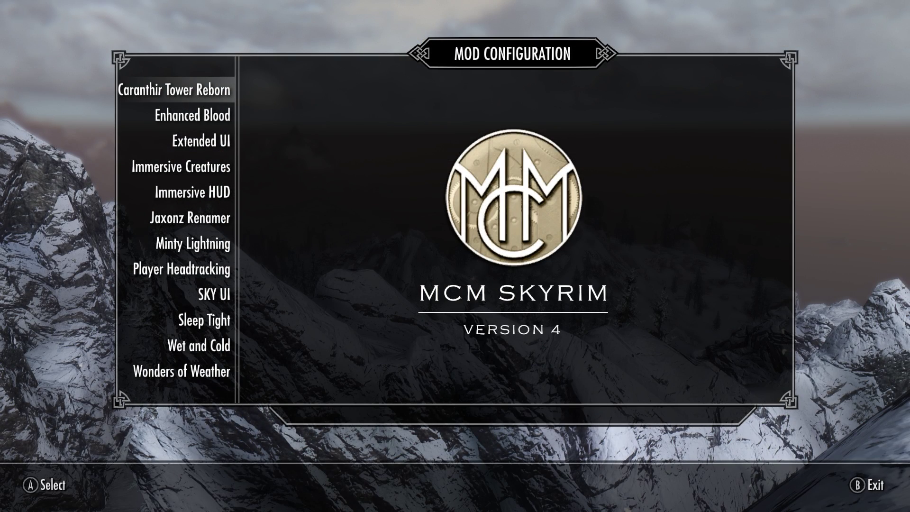
In Skyrim's Mod Configuration menu, open the Caranthir Tower Reborn Features and deactivate Auto-Close Doors
key(Return)
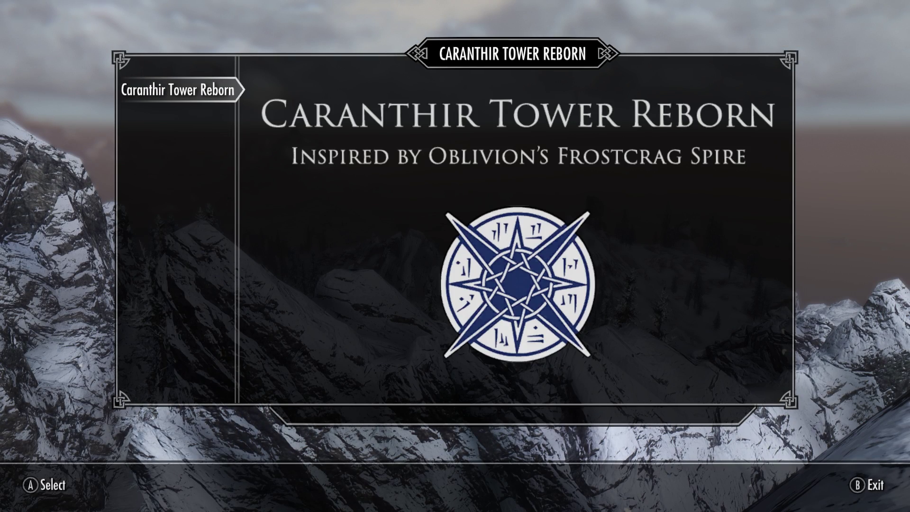
key(Down)
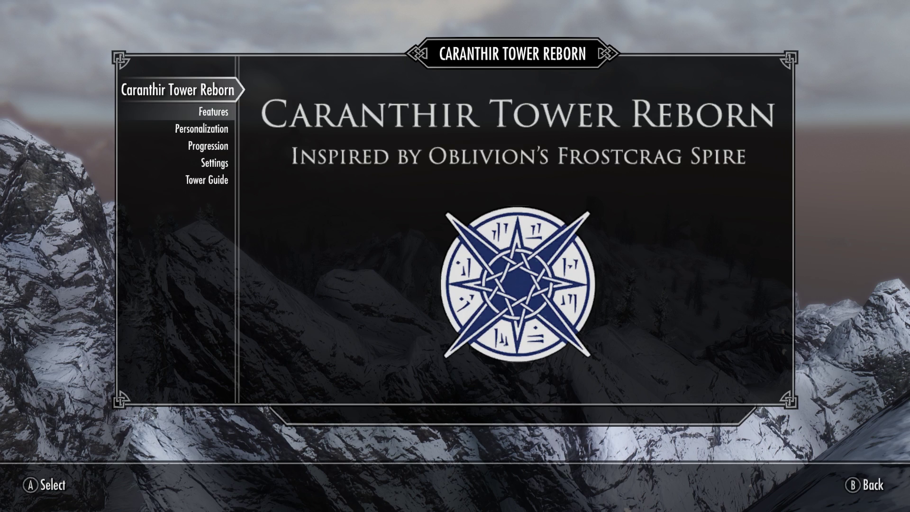
key(Return)
key(Right)
key(Return)
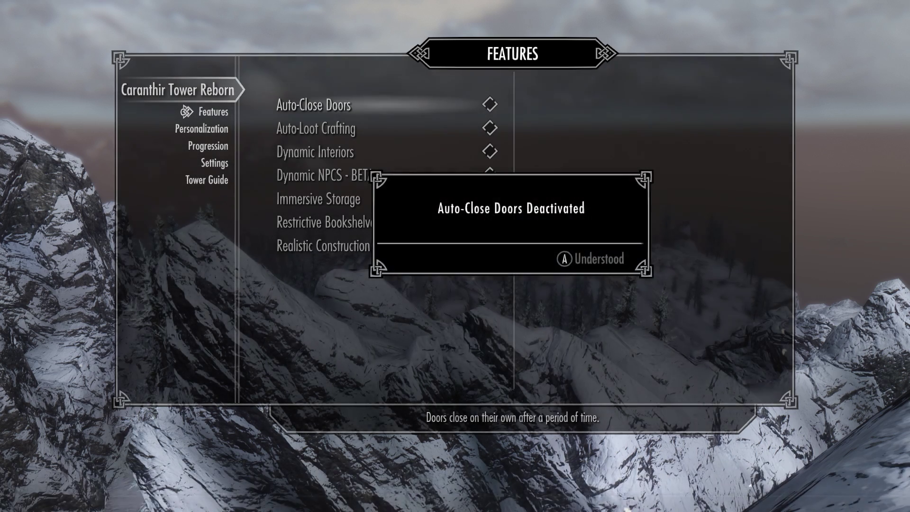
key(Return)
Activate the Dynamic Interiors feature of the tower mod and acknowledge the notice
key(Down)
key(Down)
key(Return)
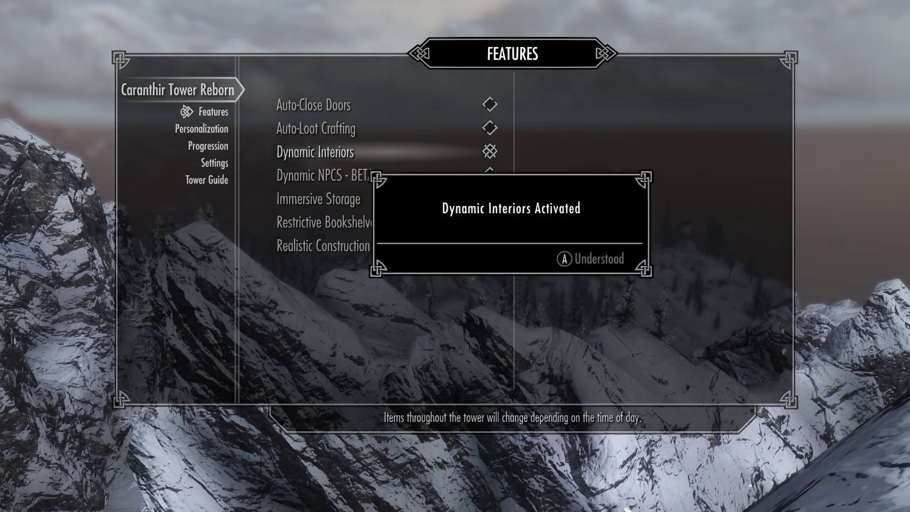
key(Return)
Look over the Personalization and Progression pages of Caranthir Tower Reborn
key(Left)
key(Down)
key(Return)
key(Right)
key(Left)
key(Down)
key(Return)
key(Down)
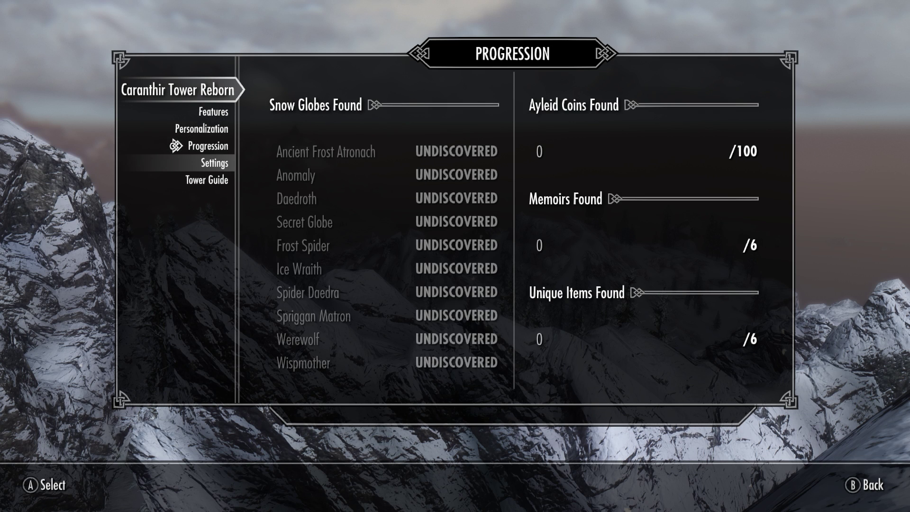
Open the tower mod's Settings and activate Portal Auto Save
key(Return)
key(Right)
key(Down)
key(Down)
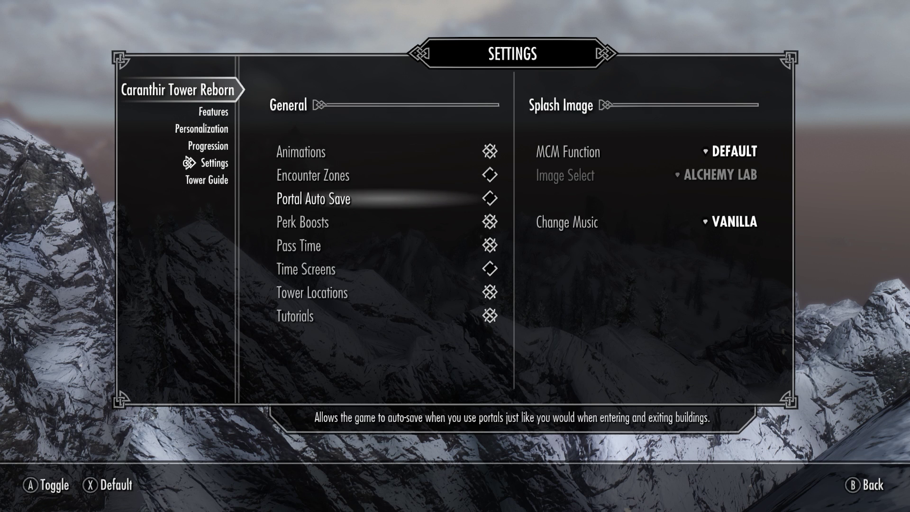
key(Return)
key(Return)
Deactivate Pass Time in the tower mod's general settings
key(Down)
key(Down)
key(Return)
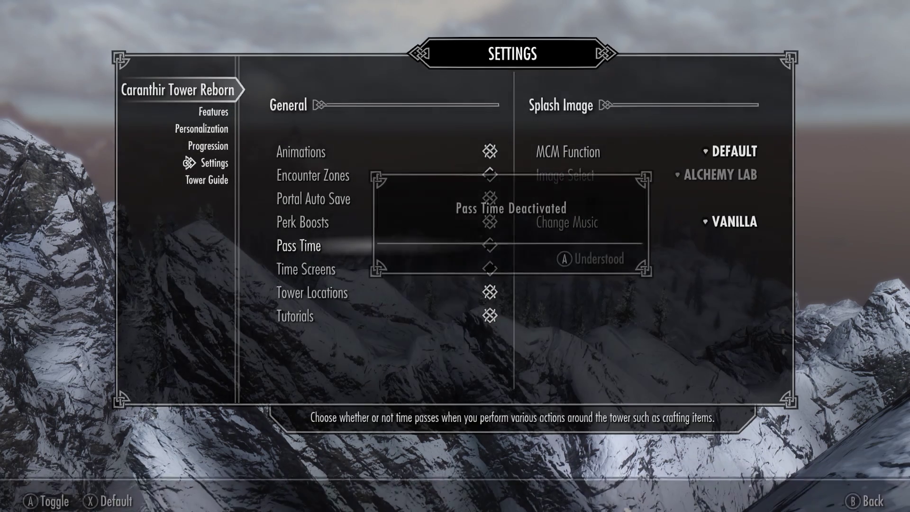
key(Return)
Set the MCM Function for the splash image to Random
key(Right)
key(Down)
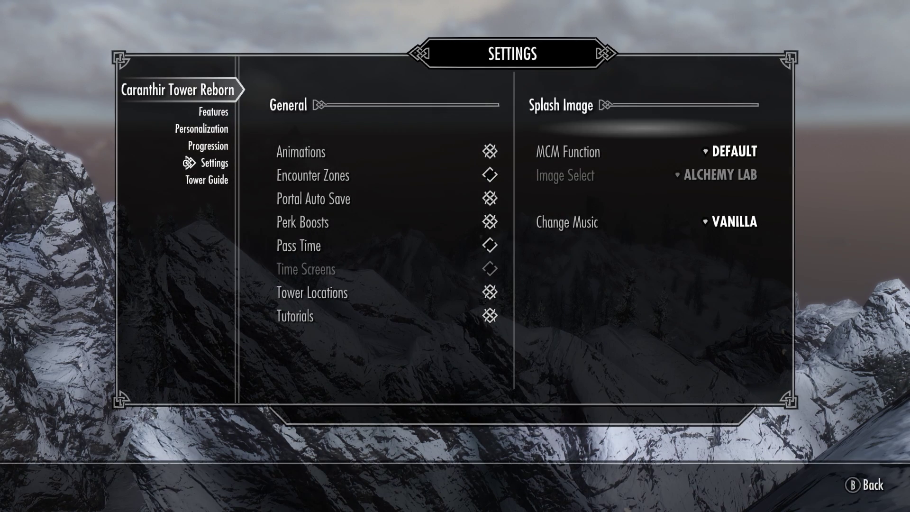
key(Return)
key(Down)
key(Down)
key(Up)
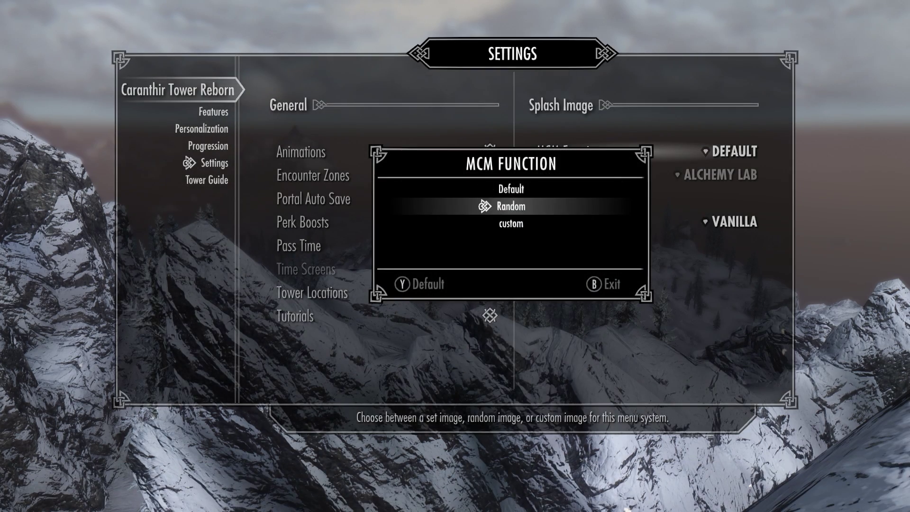
key(Return)
key(Return)
Open the Tower Guide and read some of its help entries, including the one on Cooking
key(Escape)
key(Down)
key(Return)
key(Right)
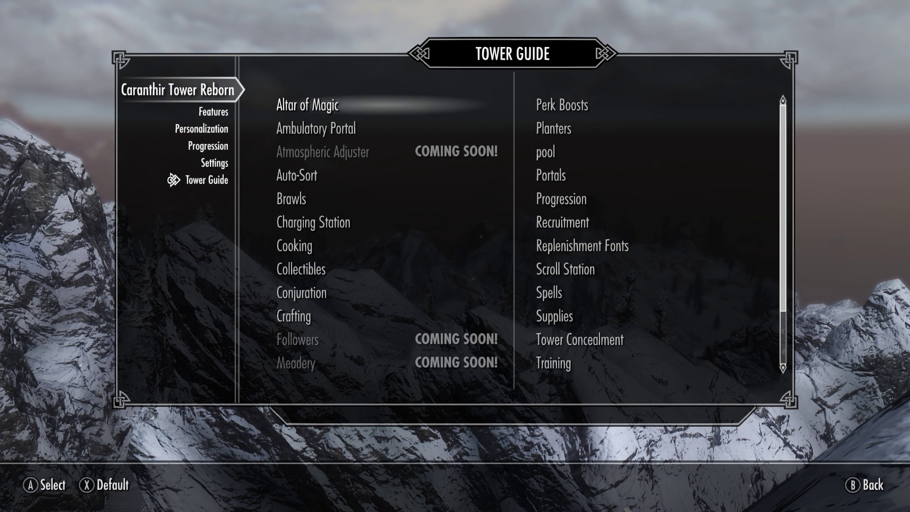
key(Down)
key(Return)
key(Return)
key(Down)
key(Down)
key(Down)
key(Down)
key(Down)
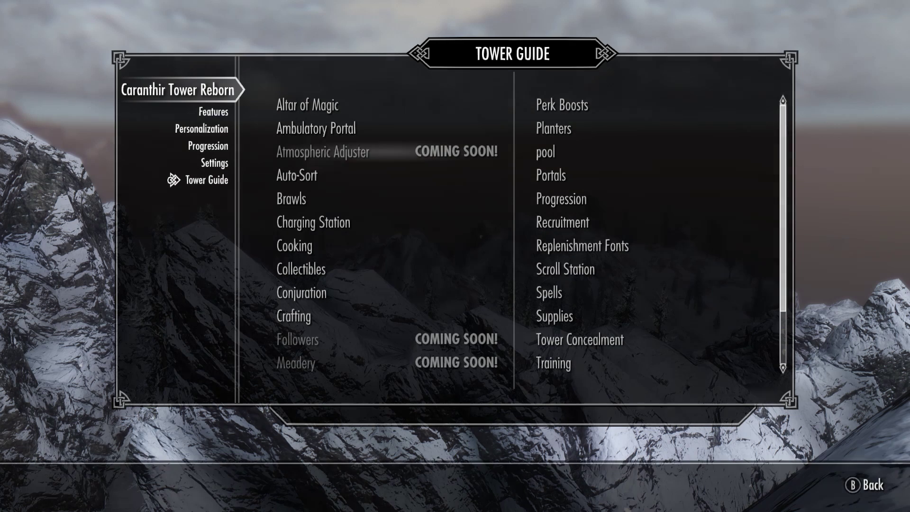
key(Return)
key(Return)
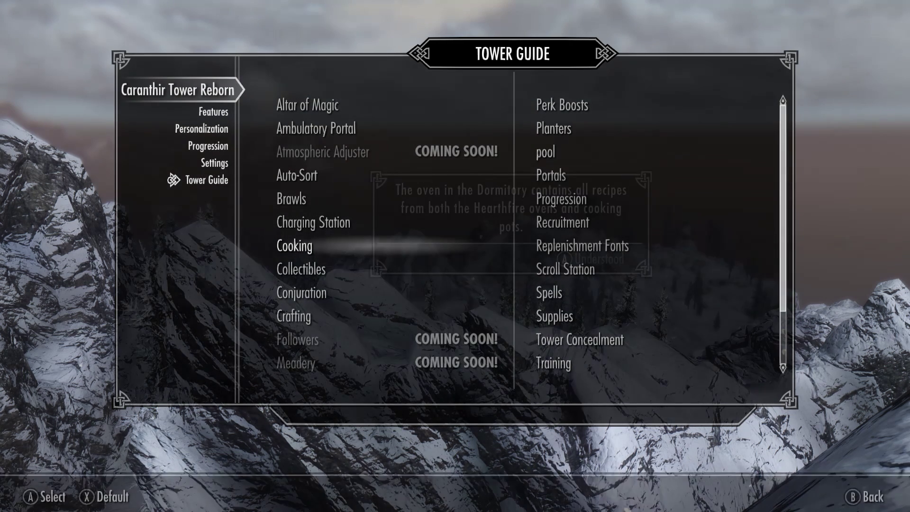
Return to the tower mod's Features and activate Realistic Construction
key(Left)
key(Up)
key(Up)
key(Up)
key(Return)
key(Right)
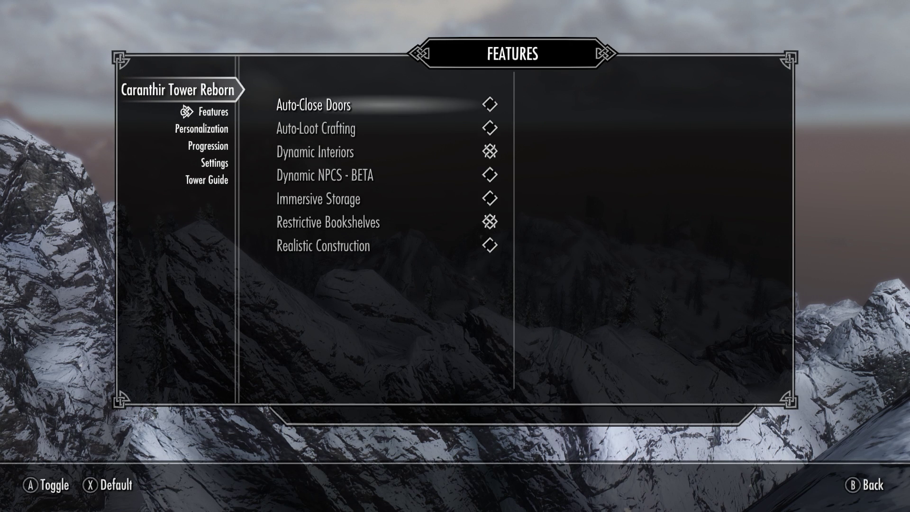
key(Down)
key(Down)
key(Down)
key(Down)
key(Down)
key(Down)
key(Return)
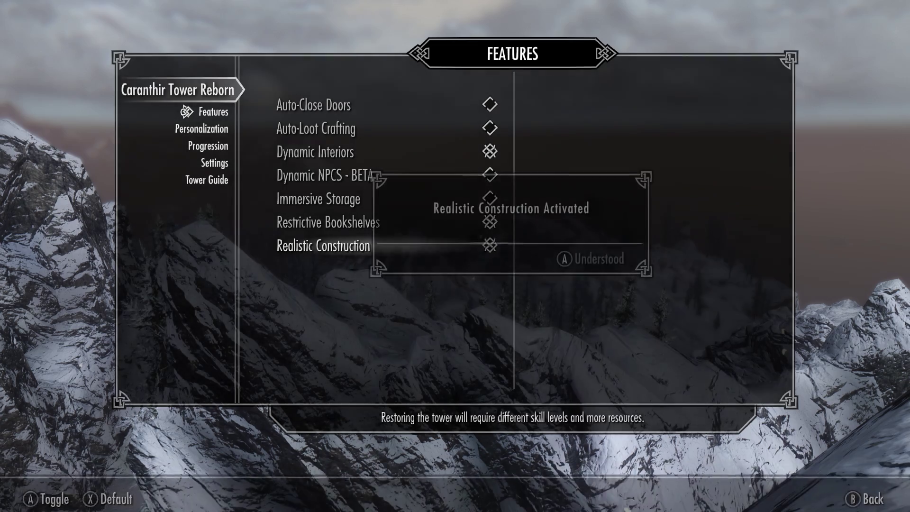
key(Return)
Toggle the Immersive Storage feature of the tower mod
key(Up)
key(Up)
key(Return)
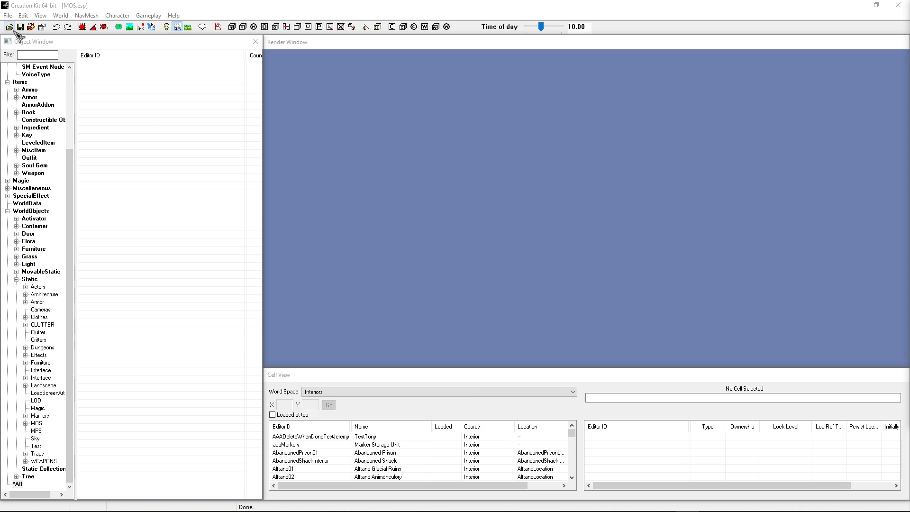
In Creation Kit, load MOS.esp as the active file together with Skyrim.esm and Update.esm
click(10, 27)
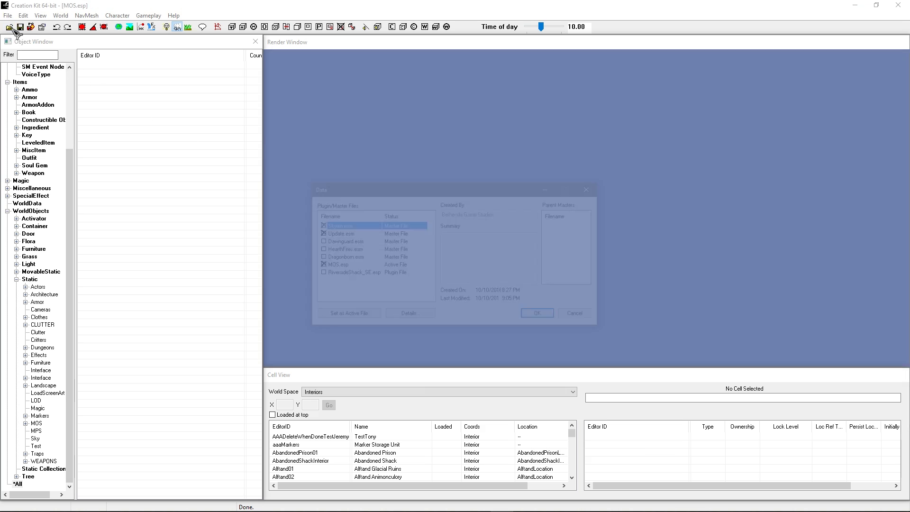
click(348, 265)
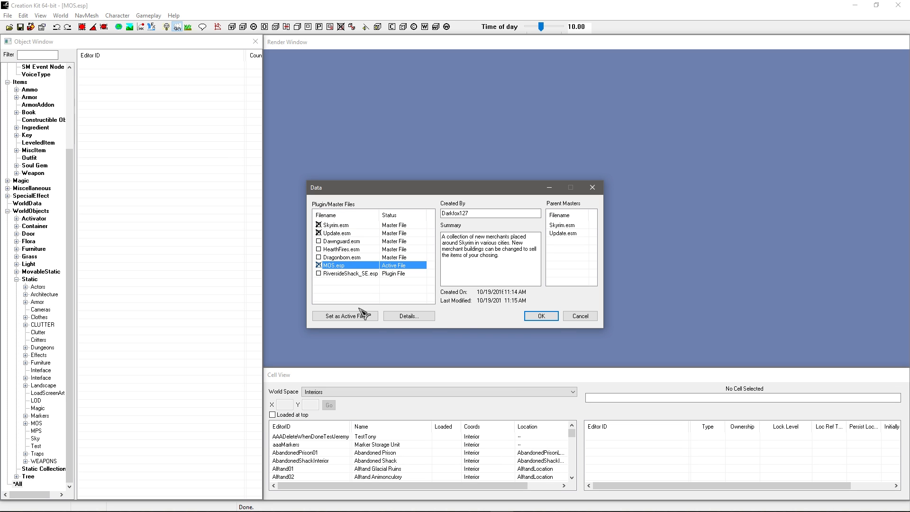
click(542, 315)
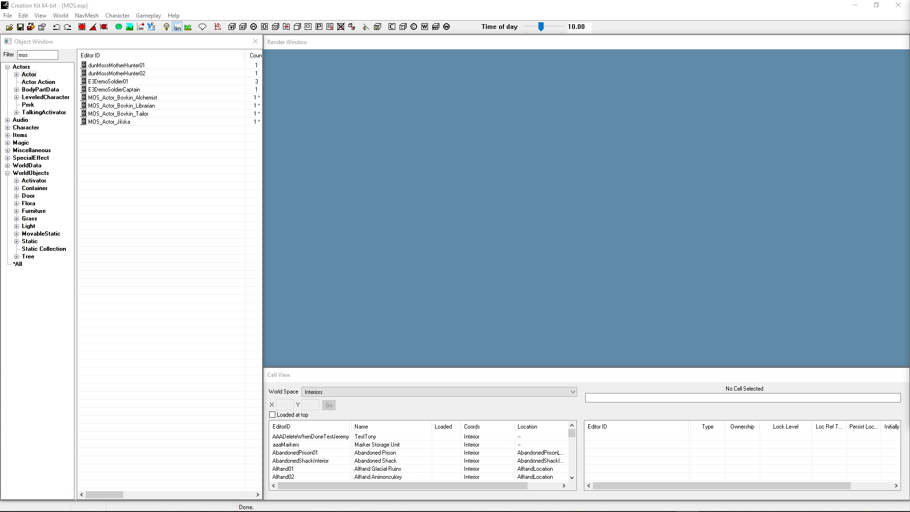
Open the MOS_Actor_Jilska actor, preview its head while accepting all warnings, and close it without saving
click(114, 121)
key(Delete)
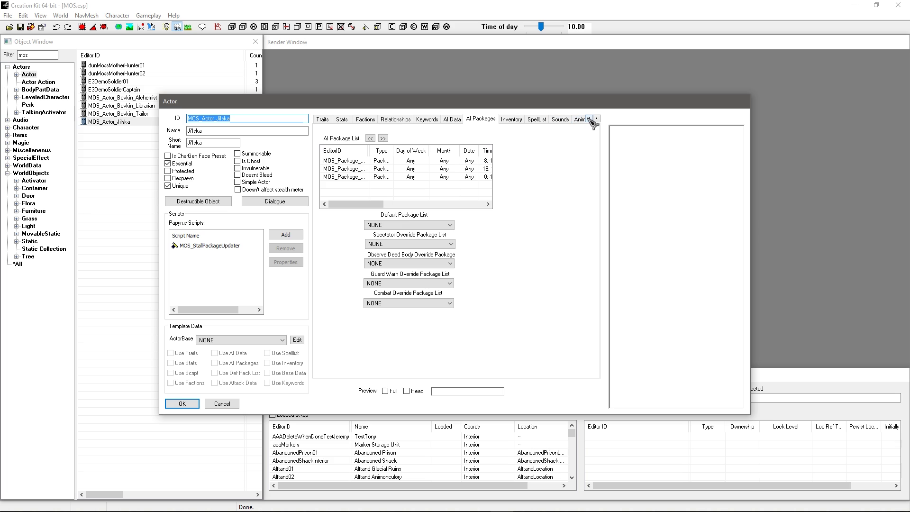
click(413, 390)
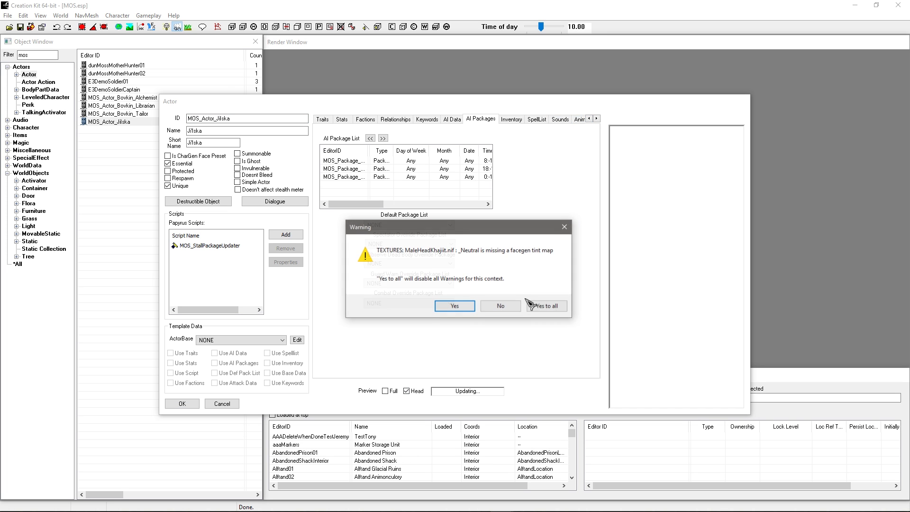
click(532, 305)
mouse_move(668, 269)
mouse_down()
mouse_move(705, 281)
mouse_move(684, 272)
mouse_up()
click(237, 404)
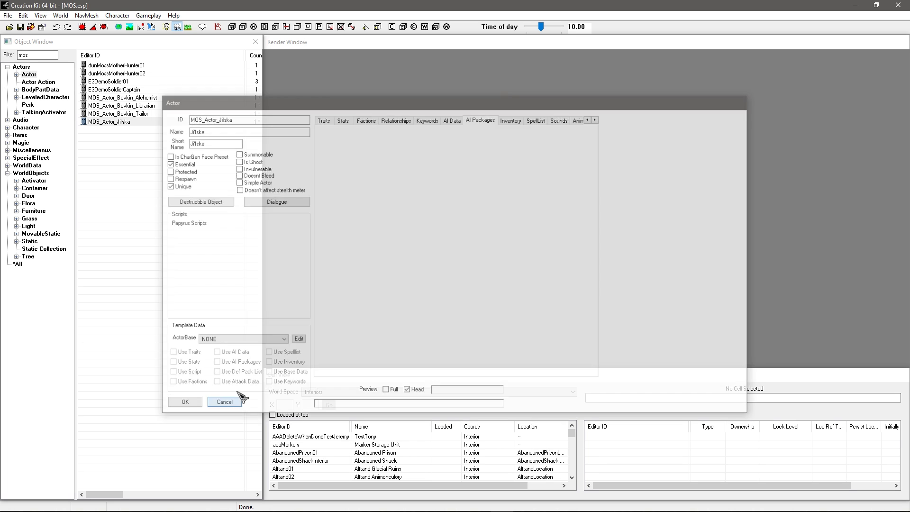
Export the face gen data for the MOS_Actor_Jilska actor
click(113, 122)
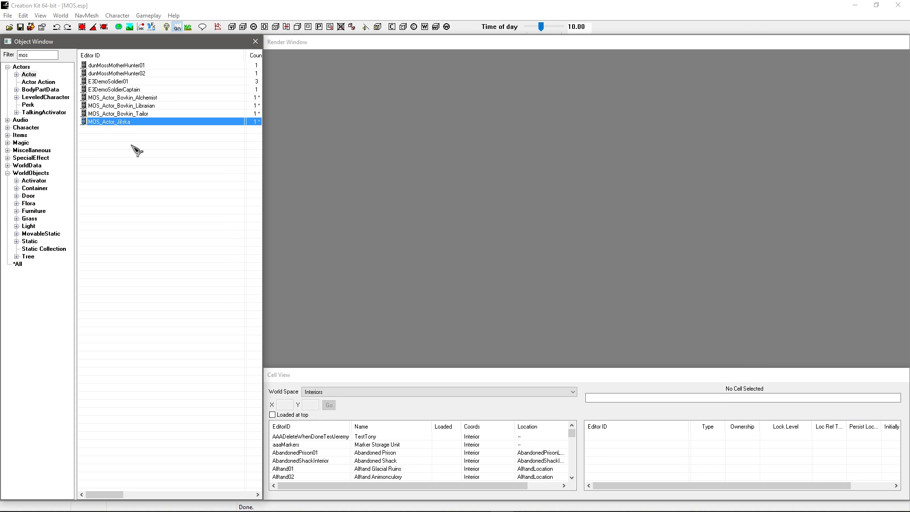
key(Delete)
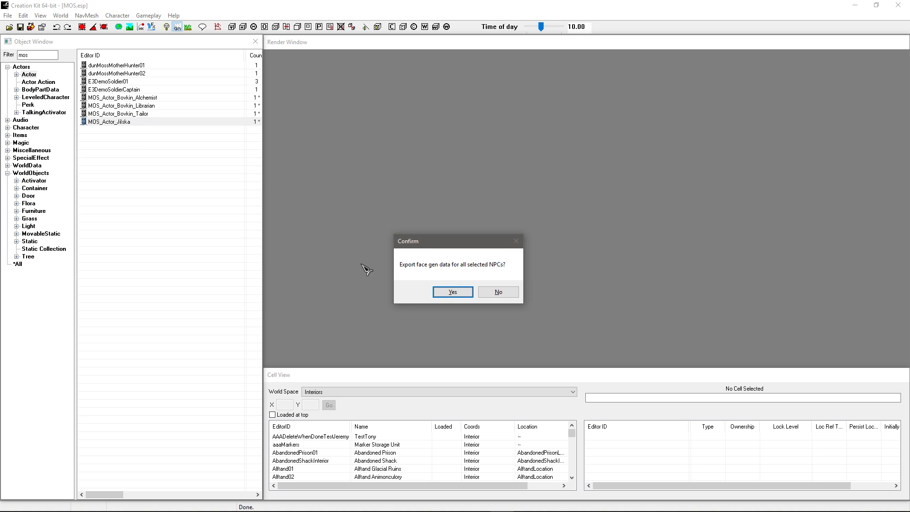
click(444, 290)
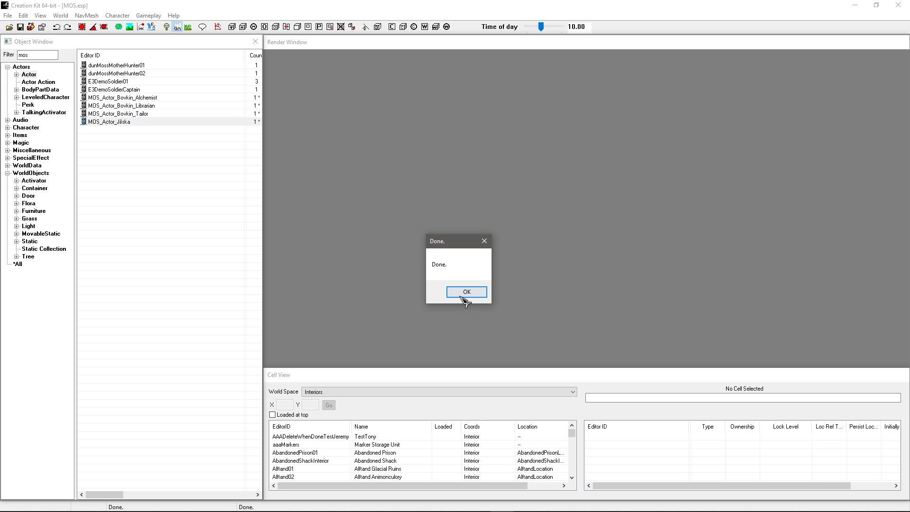
click(462, 295)
click(185, 224)
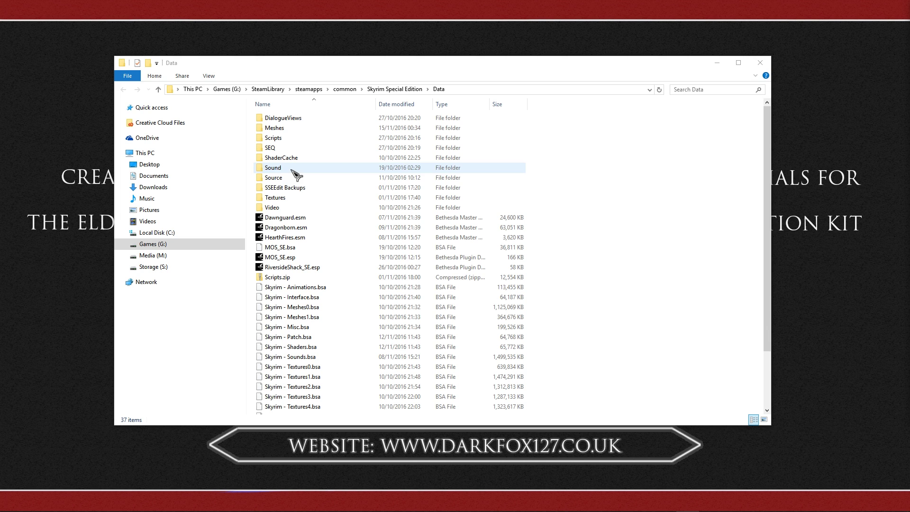
In File Explorer, examine the script files in the Scripts\Source folder of Skyrim Special Edition's Data folder, and return to Data
click(293, 179)
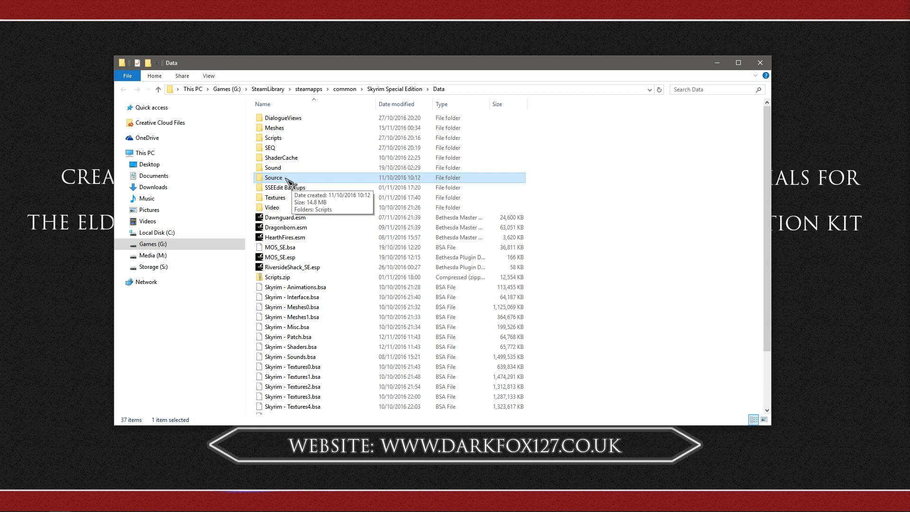
click(290, 138)
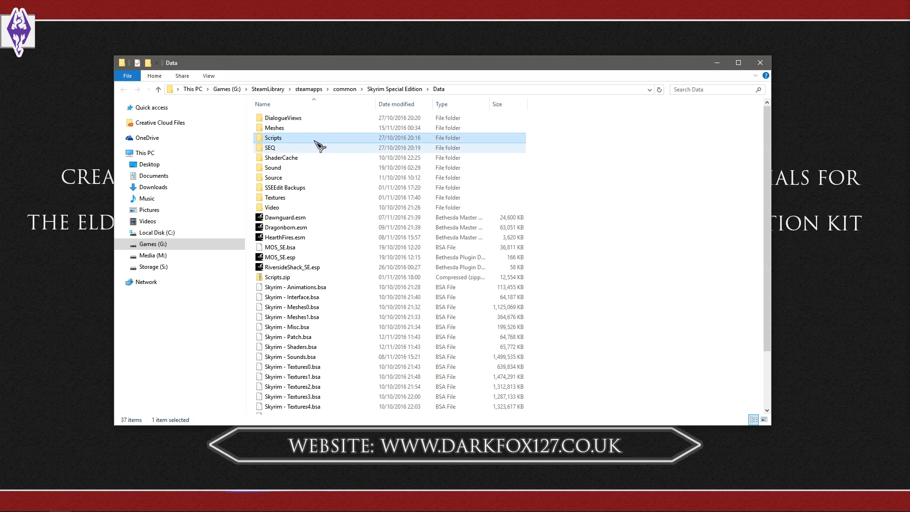
double_click(290, 138)
click(283, 120)
double_click(282, 120)
scroll(362, 177, down, 5)
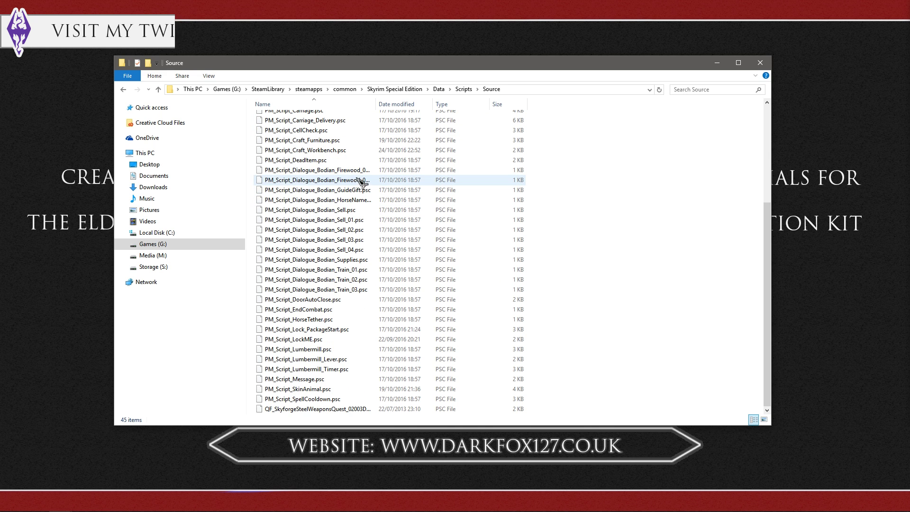
scroll(433, 202, up, 5)
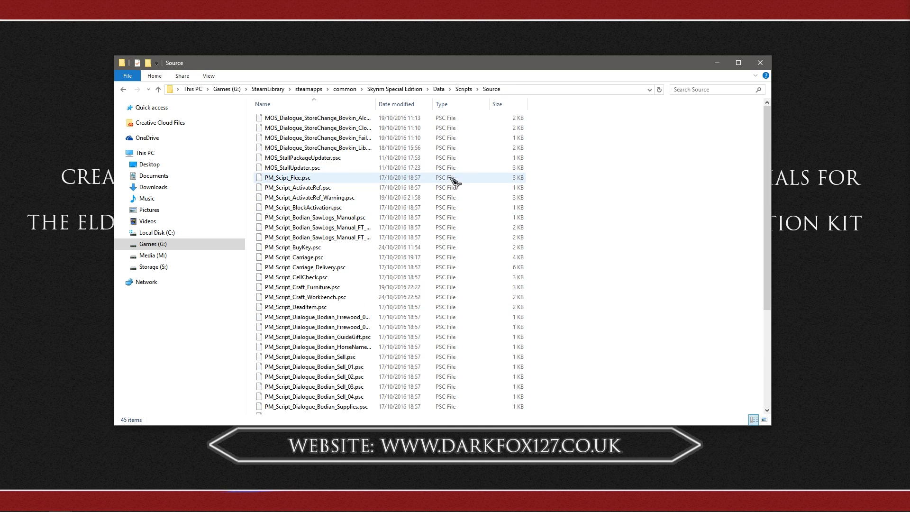
click(440, 88)
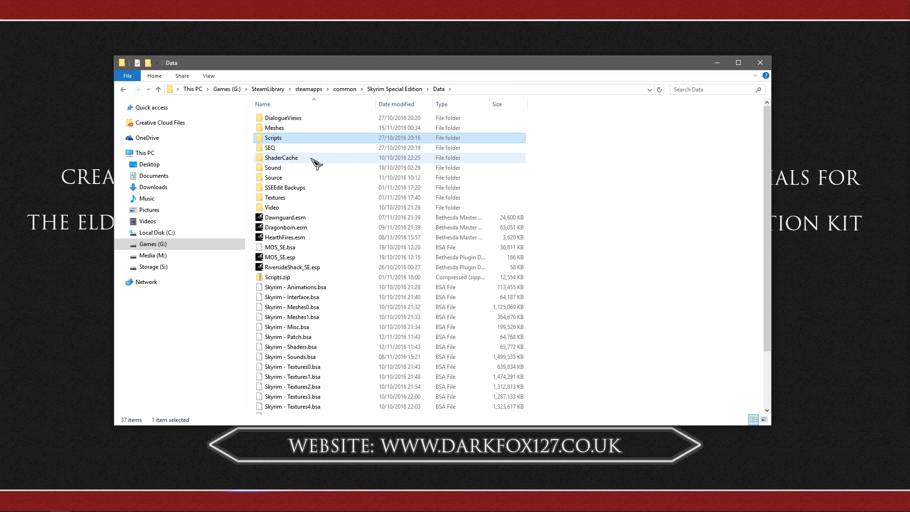
Examine the script files in Data's Source\Scripts folder and its Dawnguard subfolder, and return to the Data folder
click(293, 179)
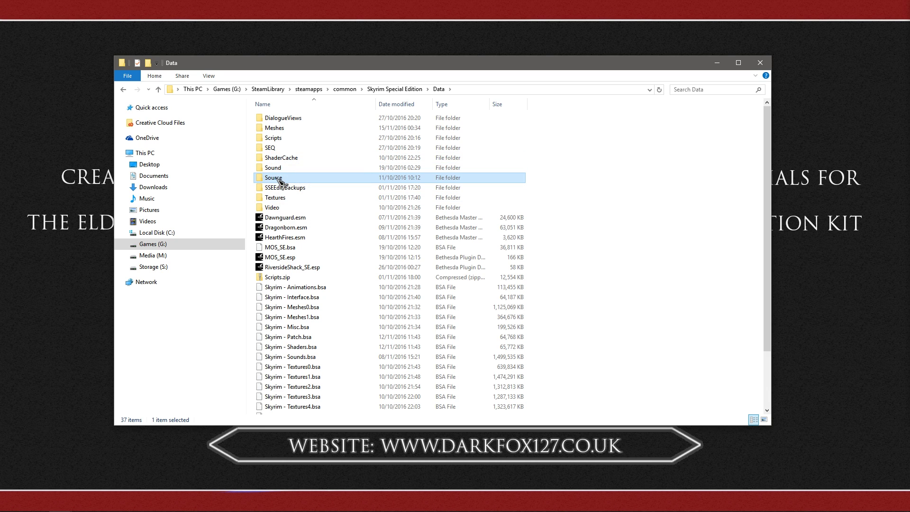
double_click(284, 181)
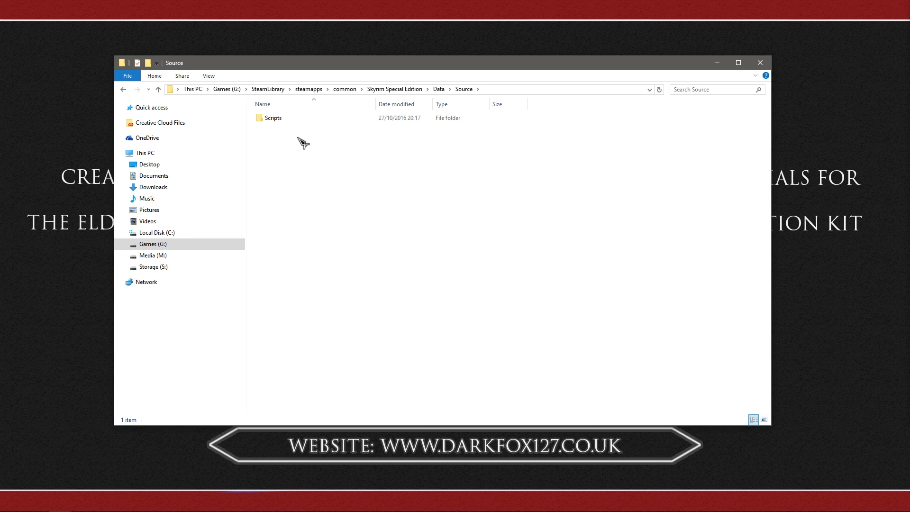
double_click(285, 119)
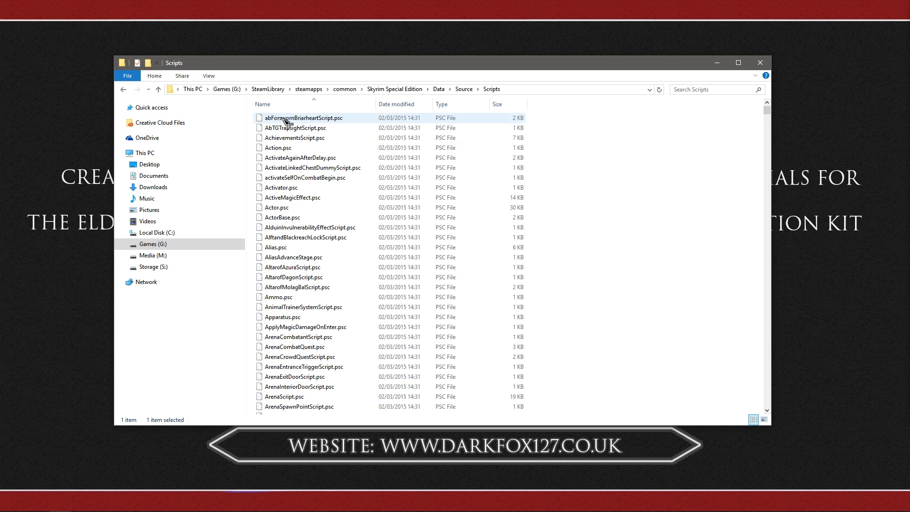
scroll(380, 179, down, 15)
scroll(379, 181, down, 3)
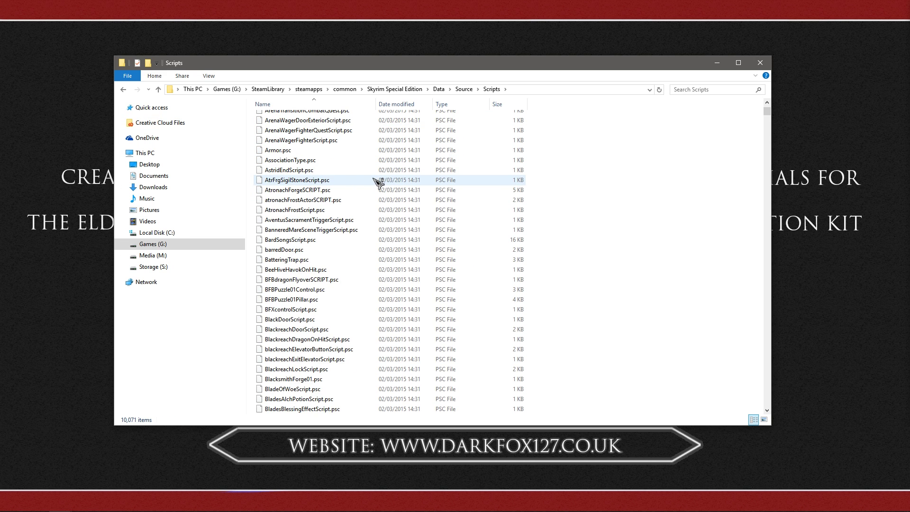
scroll(401, 183, up, 12)
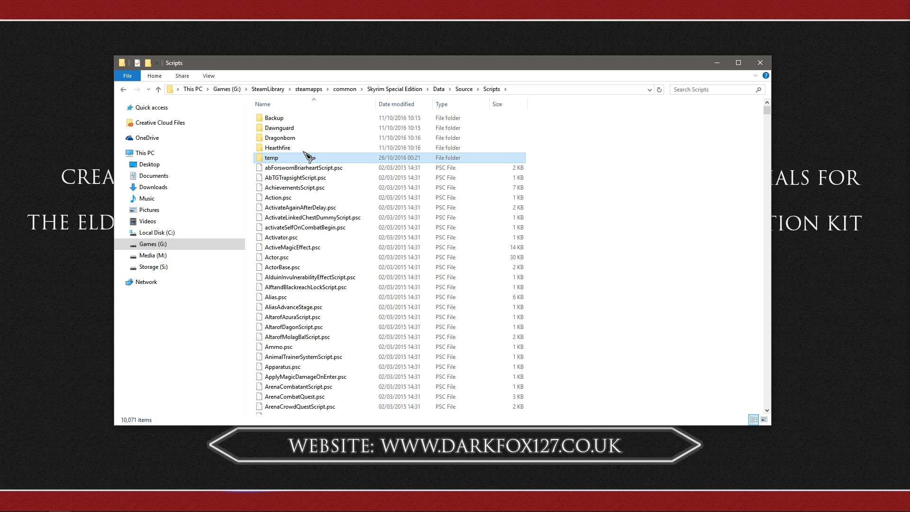
click(305, 118)
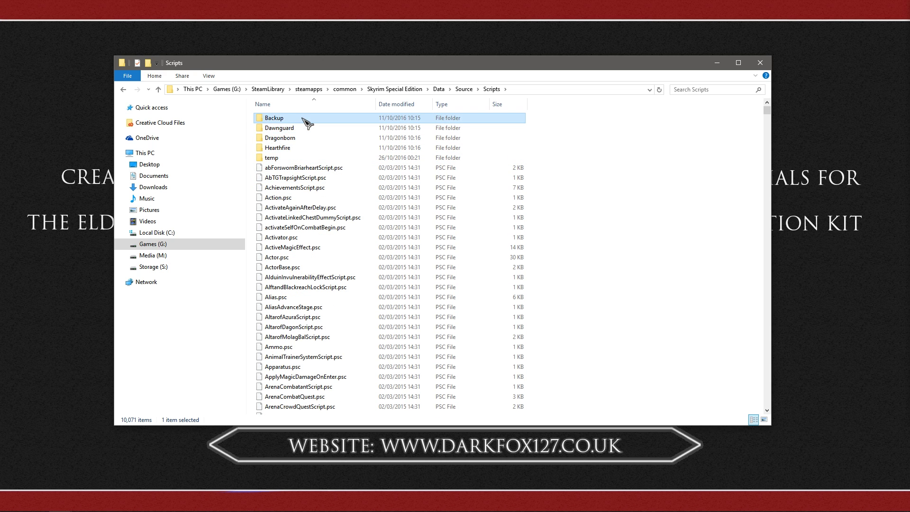
click(300, 139)
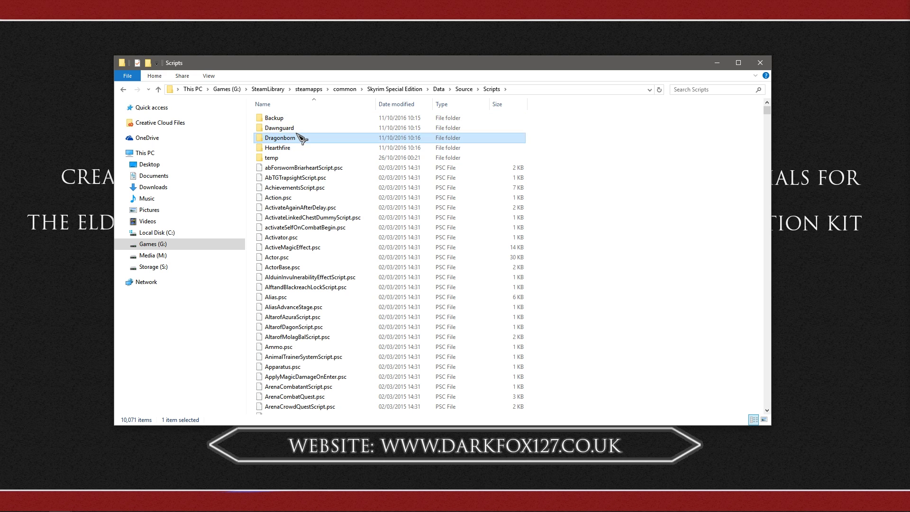
double_click(295, 129)
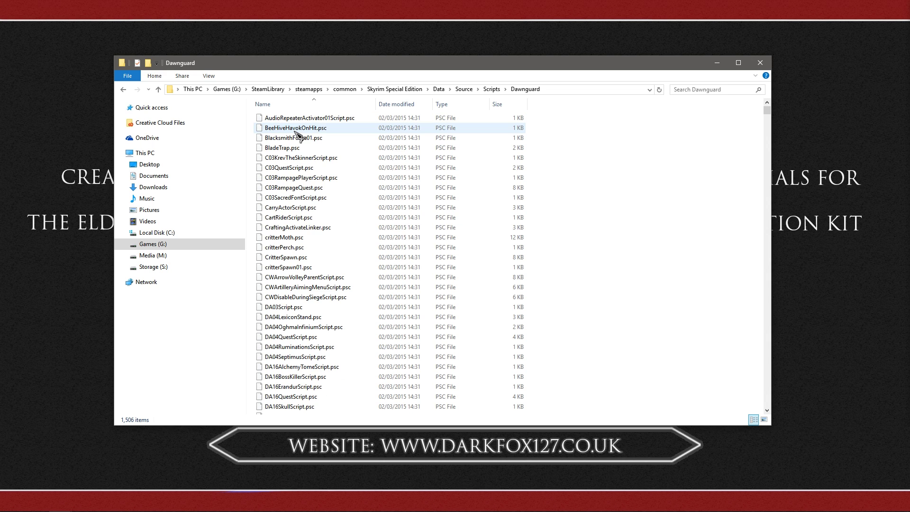
click(438, 89)
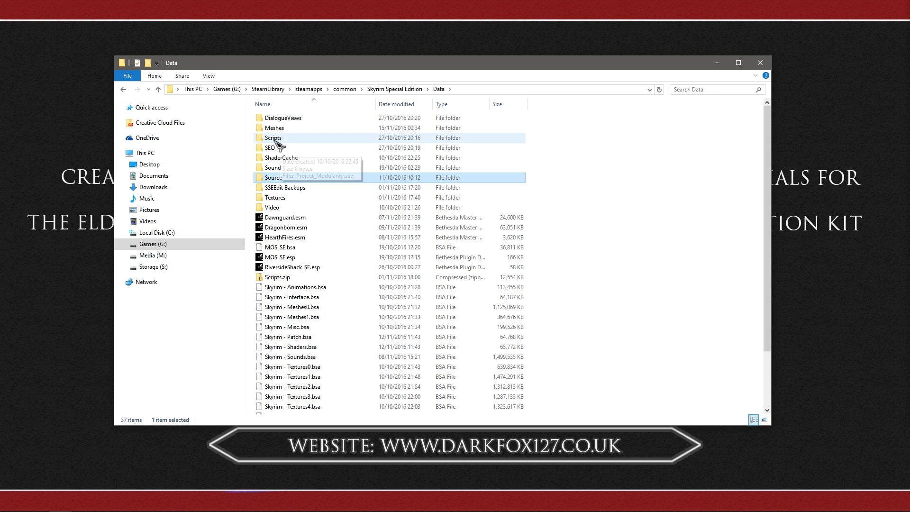
Look through the mod scripts in Data's Scripts\Source folder and leave the folder
double_click(278, 138)
double_click(270, 118)
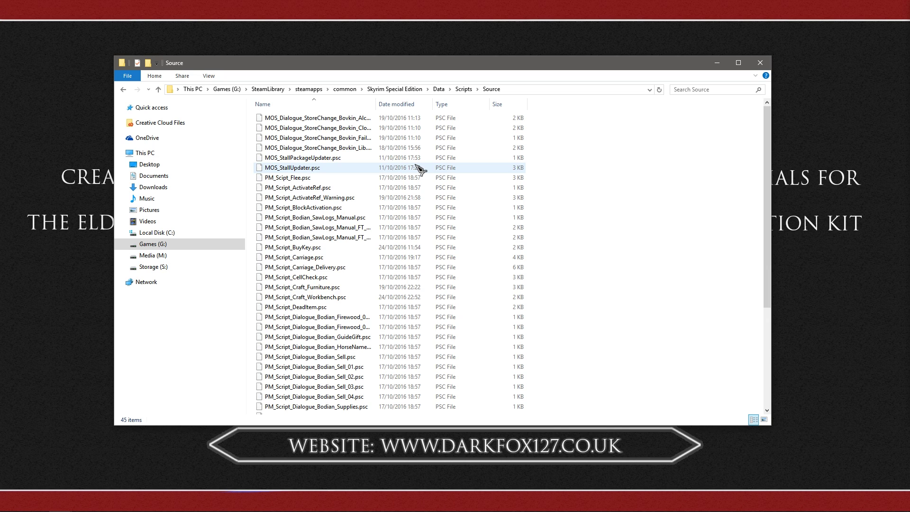
click(413, 90)
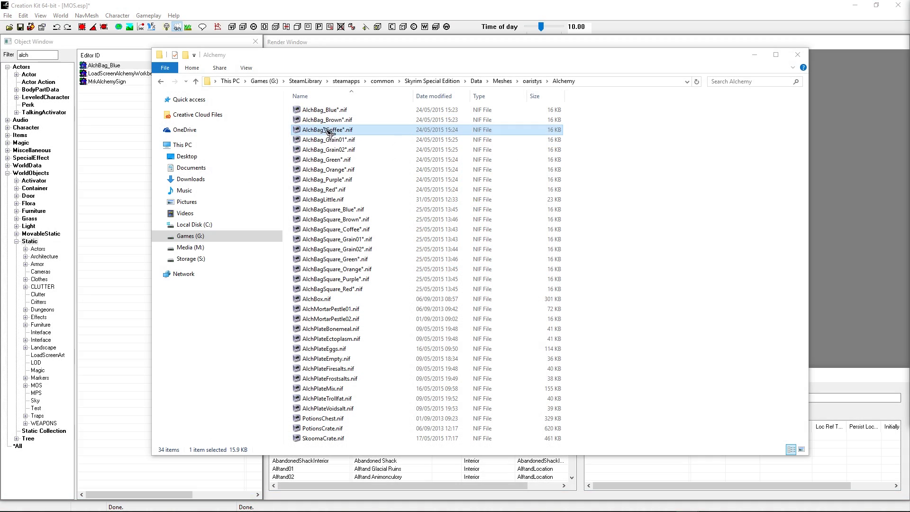
Add the AlchBag_Coffee mesh and another mesh from the oaristys folder as Static objects in Creation Kit's Object Window
drag(375, 133, 121, 160)
click(531, 81)
double_click(345, 190)
drag(331, 150, 118, 95)
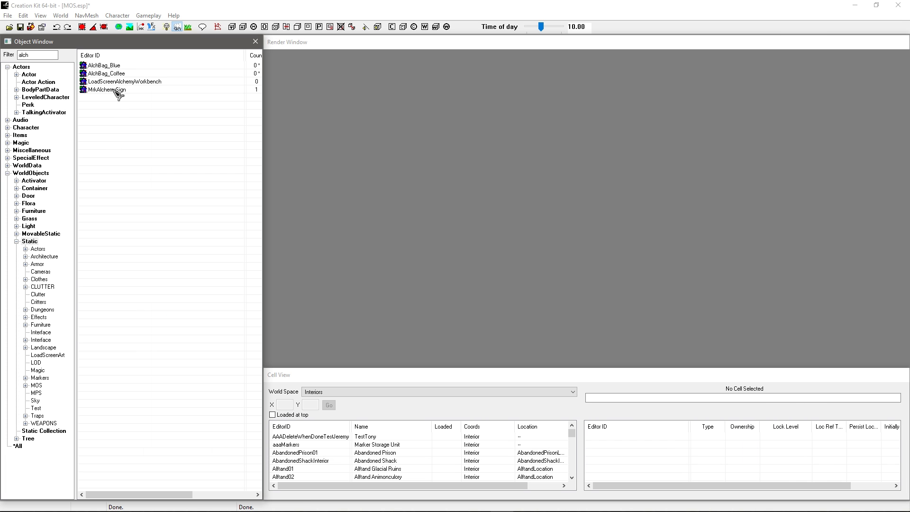
right_click(113, 74)
click(142, 117)
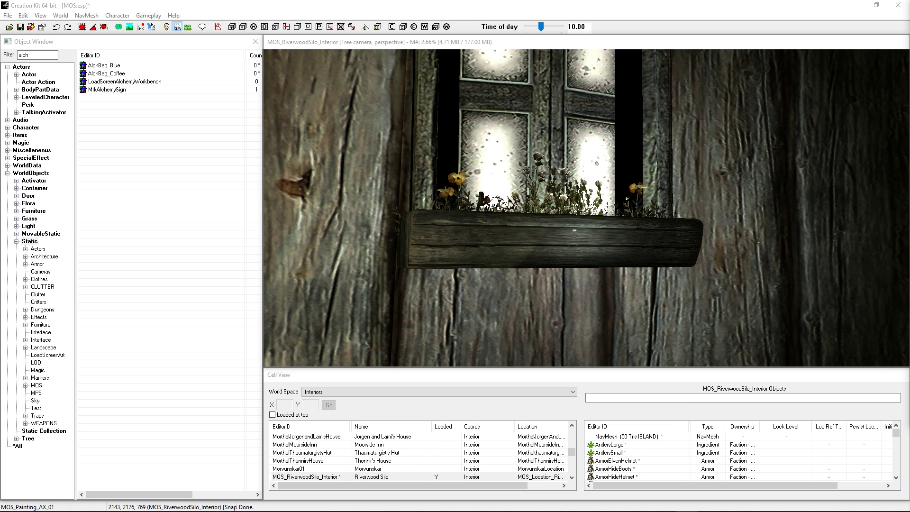
Inspect the MOS_Windowsill_Plants_01 window box in the MOS_RiverwoodSilo_Interior cell from a shifted camera view
click(565, 225)
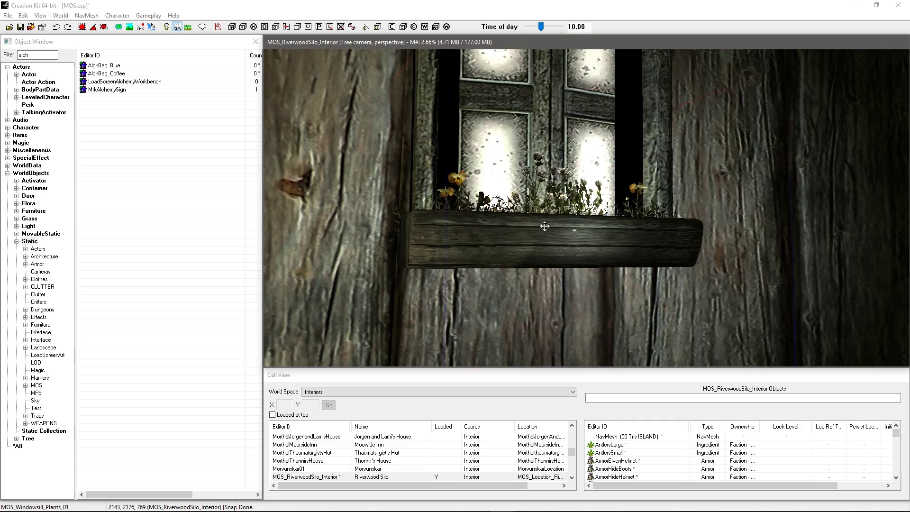
scroll(536, 218, up, 1)
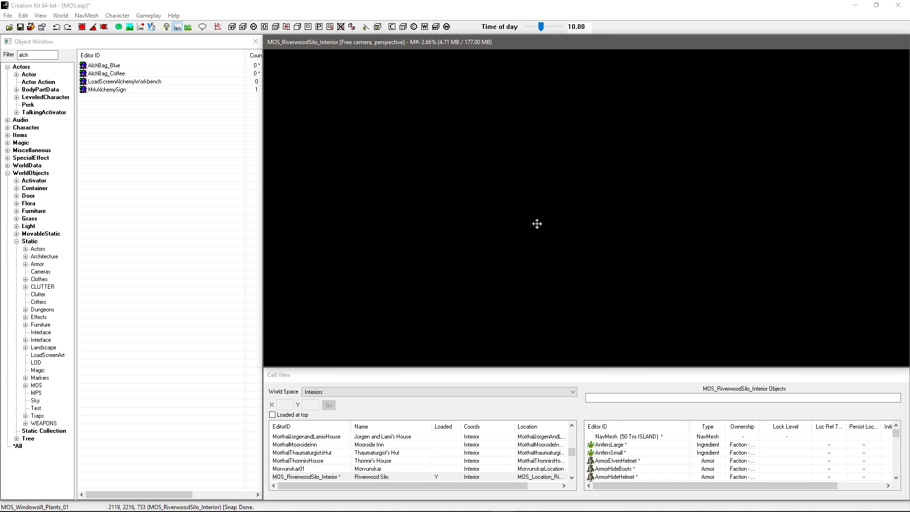
shift+middle_drag(536, 224, 518, 195)
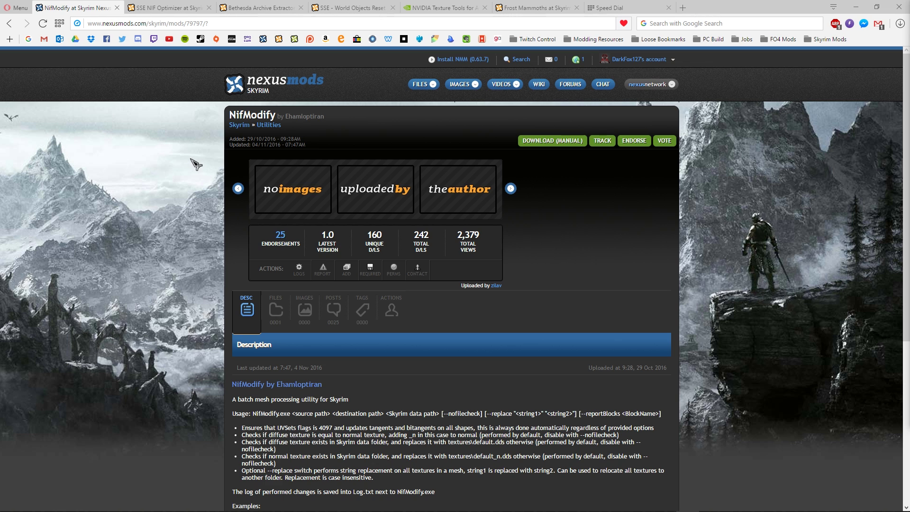
In the browser, read the Nexus Mods descriptions of NifModify and SSE NIF Optimizer
scroll(173, 176, down, 4)
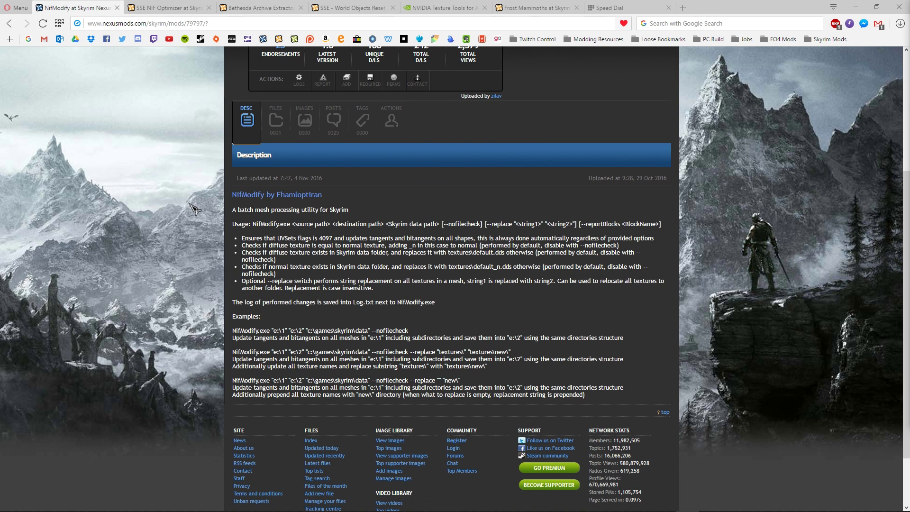
click(162, 8)
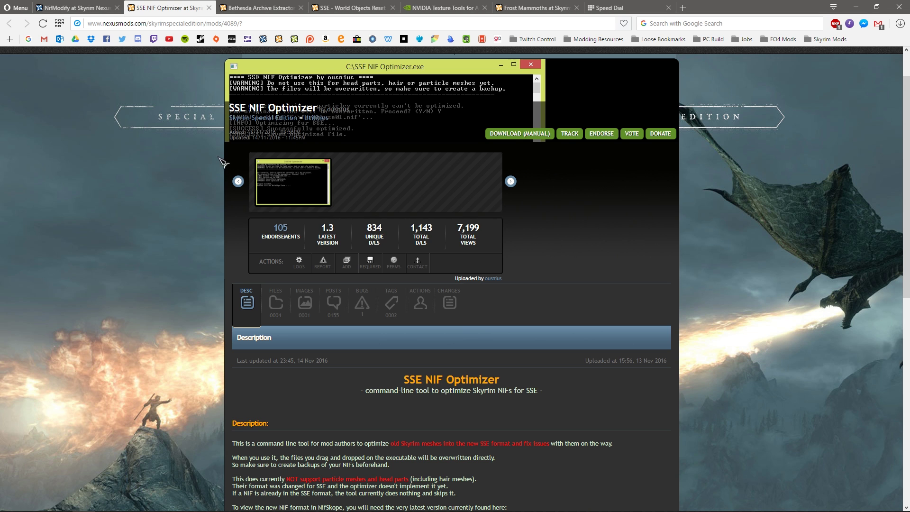
scroll(211, 173, down, 4)
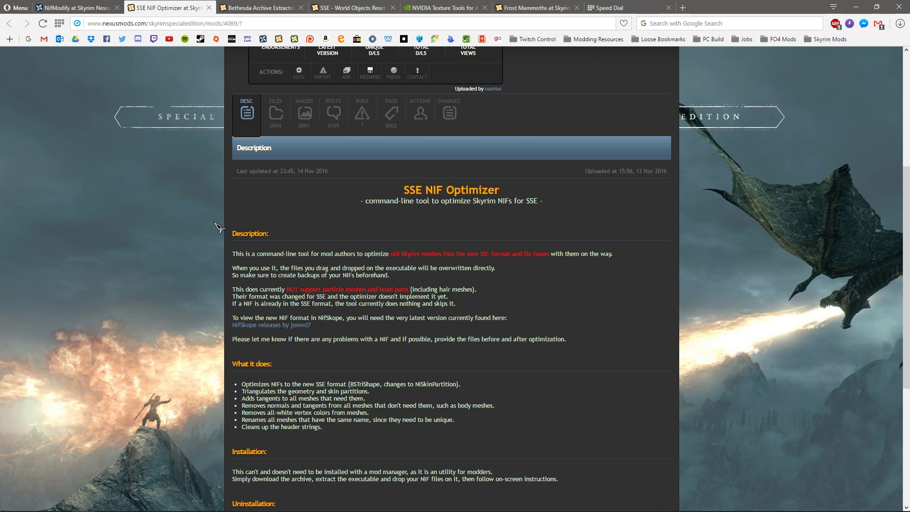
click(76, 8)
scroll(132, 166, up, 3)
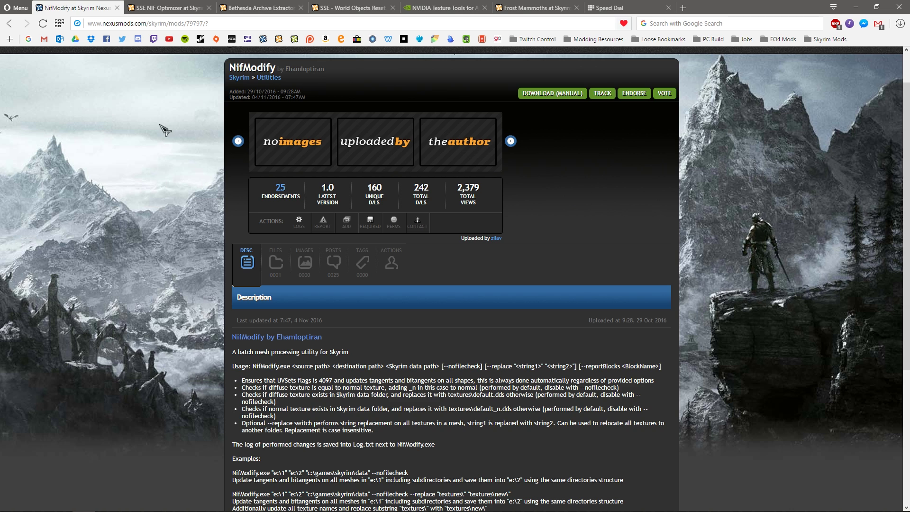
Compare both mesh tool pages, reviewing SSE NIF Optimizer's limitations, features and installation notes, and return to the NifModify page
click(156, 13)
click(91, 9)
click(163, 8)
scroll(163, 114, up, 3)
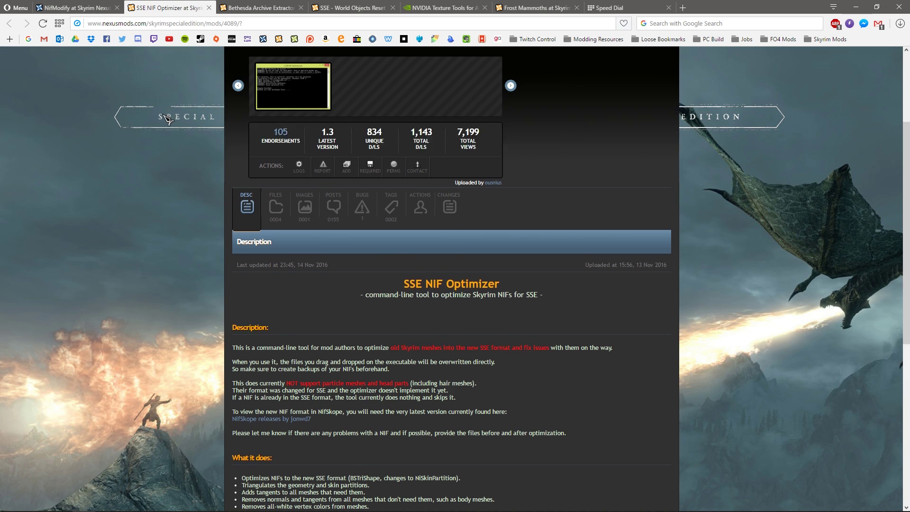
scroll(169, 118, up, 3)
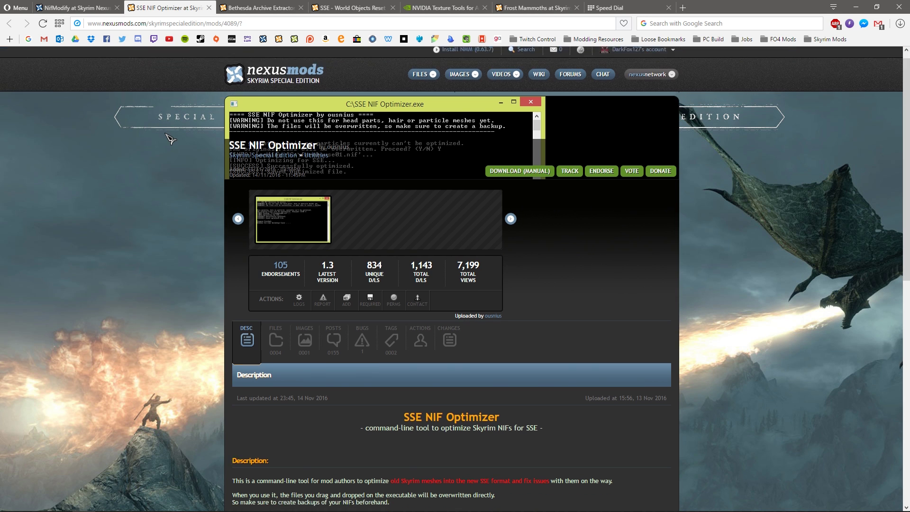
scroll(168, 137, down, 6)
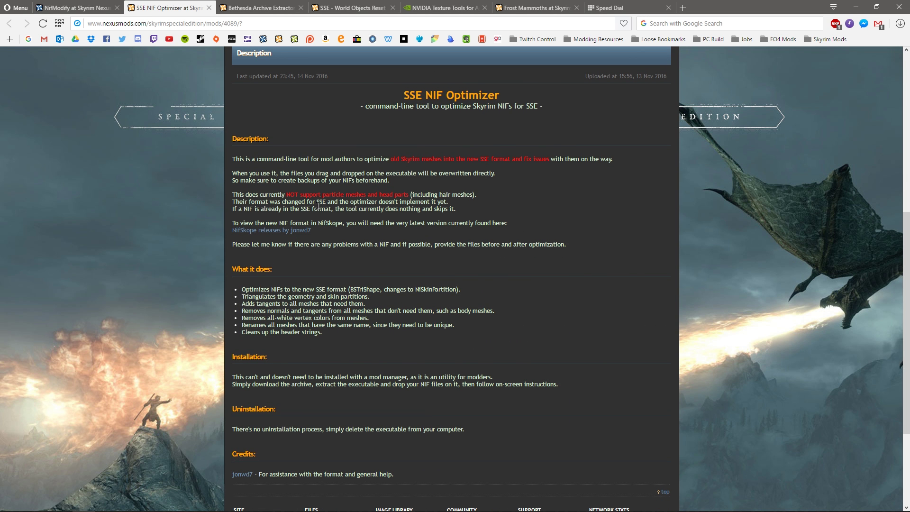
scroll(323, 220, up, 3)
click(76, 8)
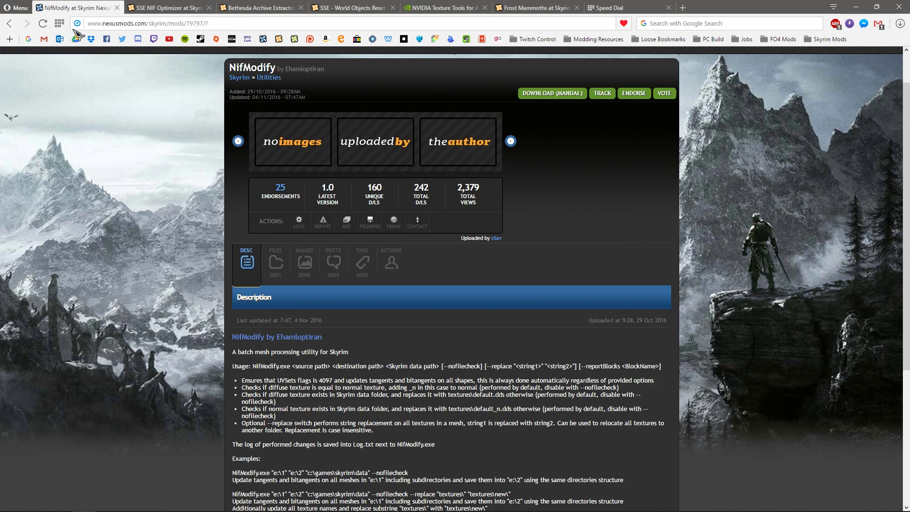
click(168, 8)
scroll(134, 124, up, 4)
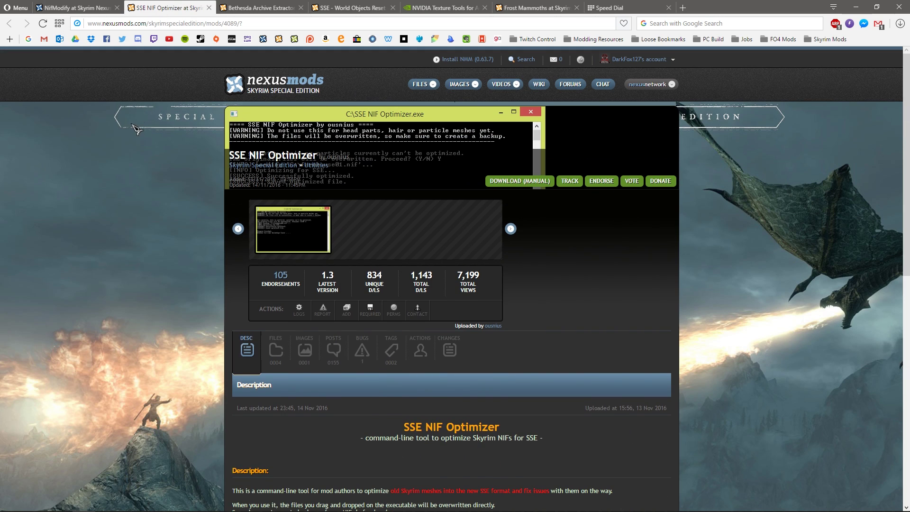
click(76, 7)
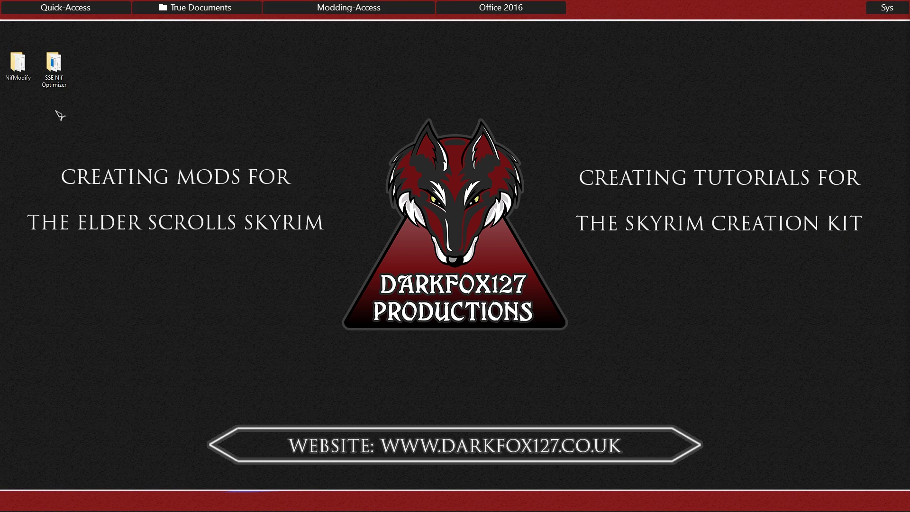
Open the desktop's NifModify folder, read through NifModify.txt, close it and locate the Run.bat file
key(Return)
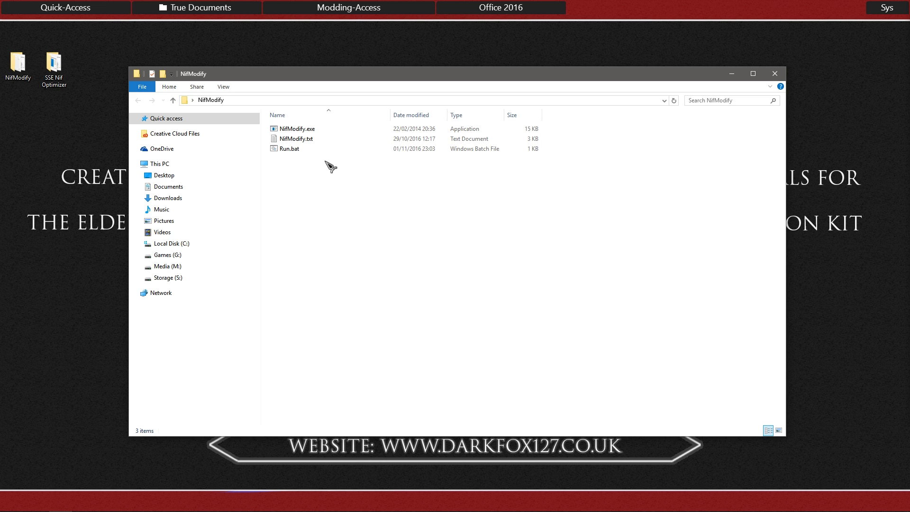
click(311, 131)
double_click(312, 140)
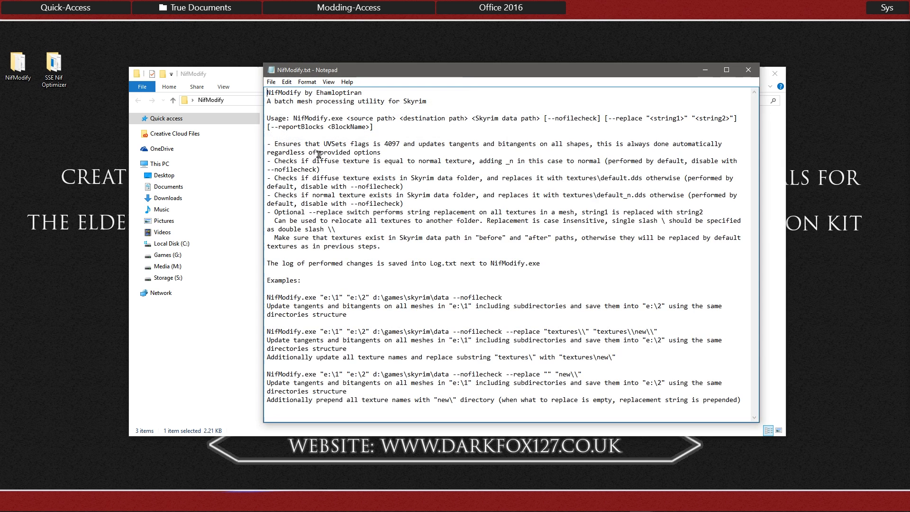
drag(464, 71, 479, 96)
click(425, 169)
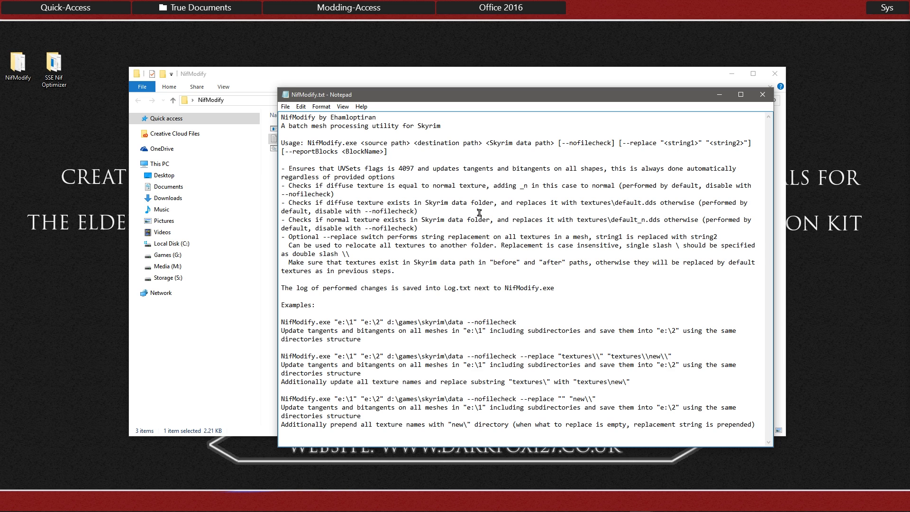
click(762, 95)
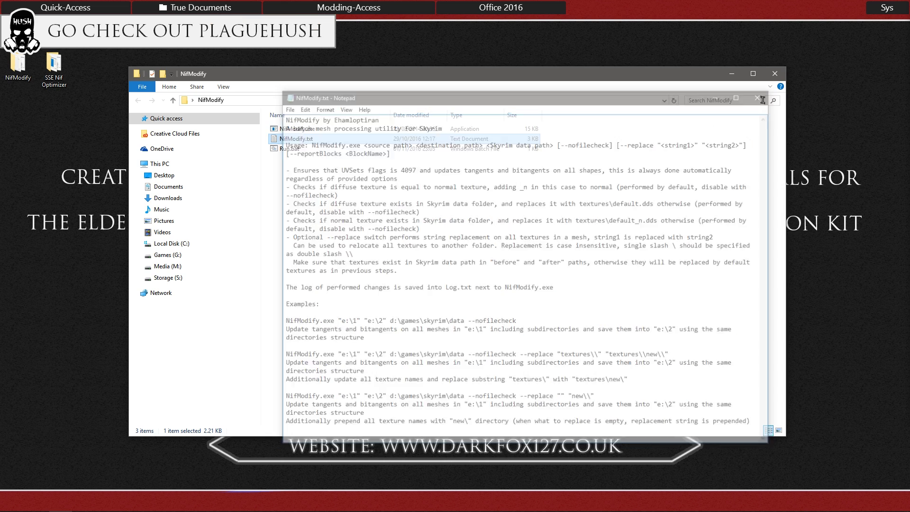
click(302, 177)
click(297, 151)
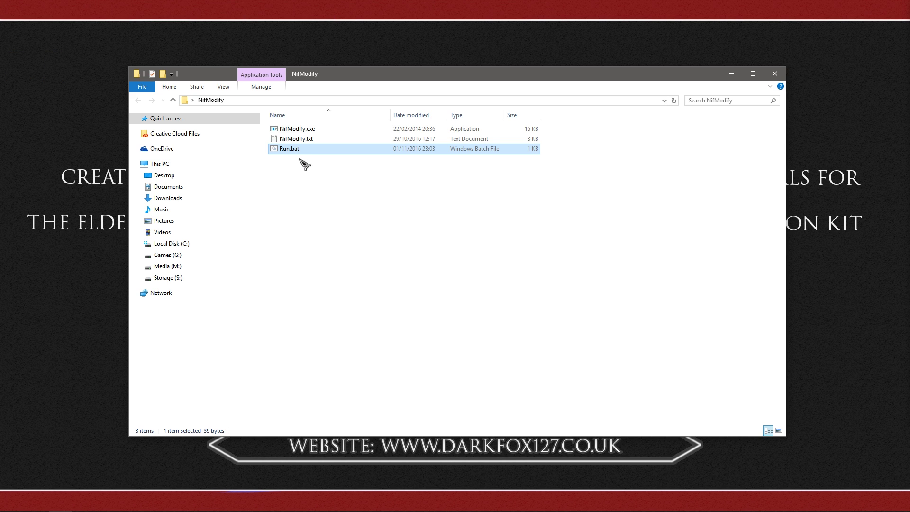
click(300, 160)
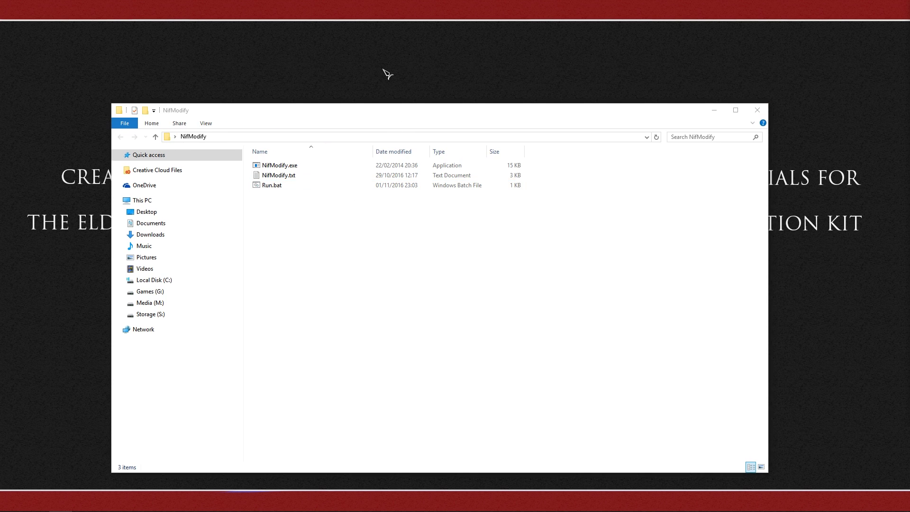
Paste CrateEmpty.nif into the NifModify folder and process the mesh with Run.bat
click(387, 74)
right_click(332, 232)
click(370, 302)
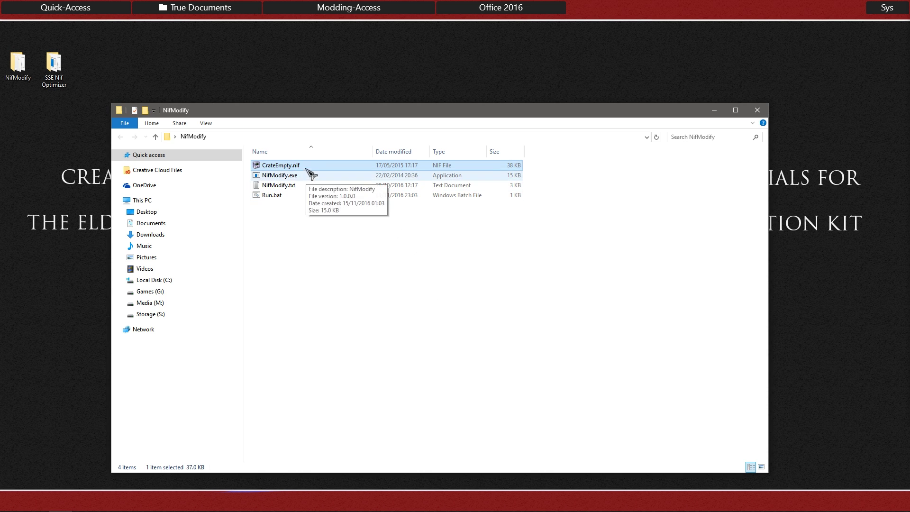
click(291, 209)
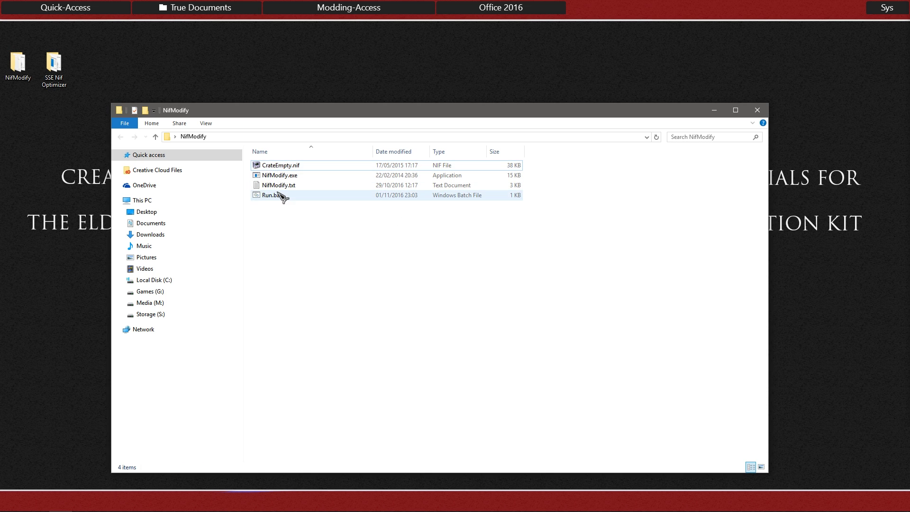
double_click(279, 199)
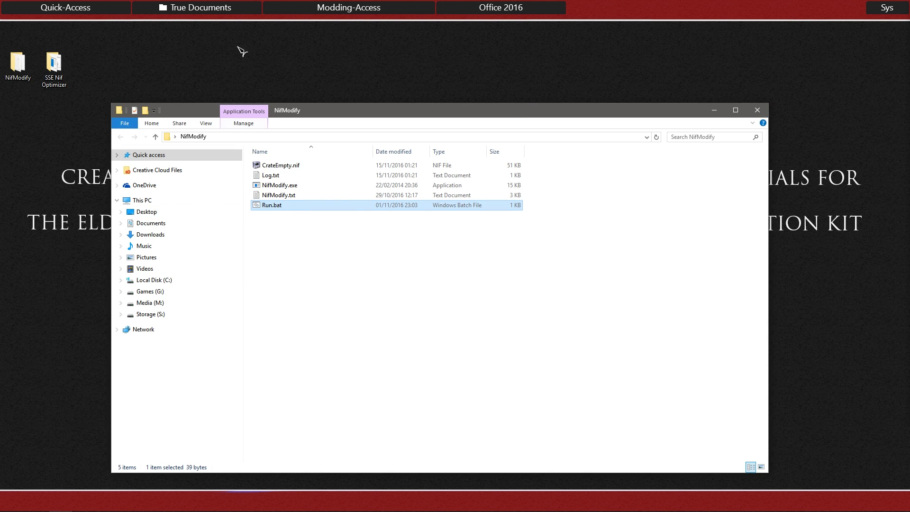
Read NifModify's Log.txt, check the processed CrateEmpty.nif among the folder's files, and close the NifModify folder
click(274, 178)
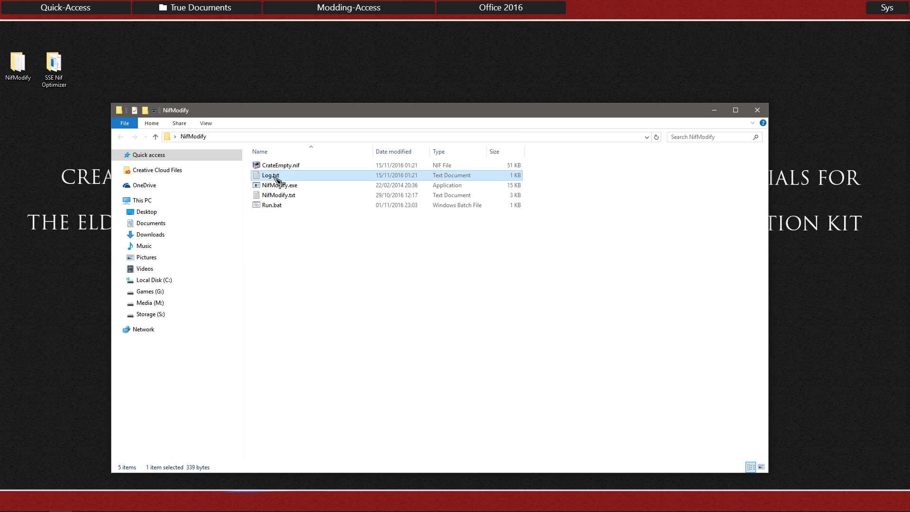
double_click(271, 176)
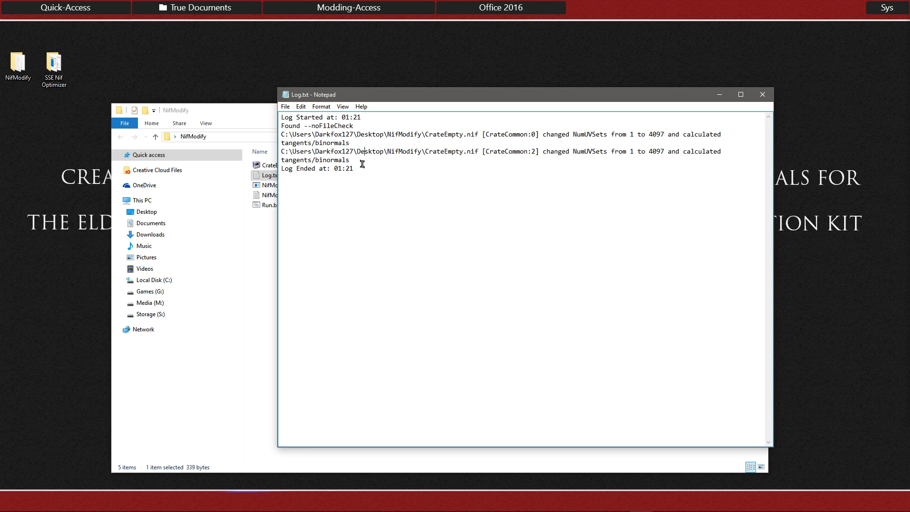
click(762, 94)
click(296, 166)
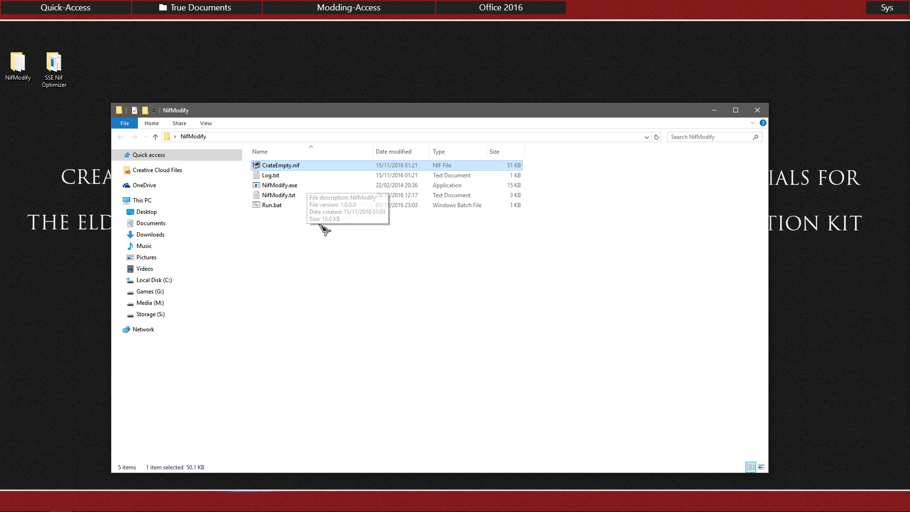
click(313, 205)
click(290, 233)
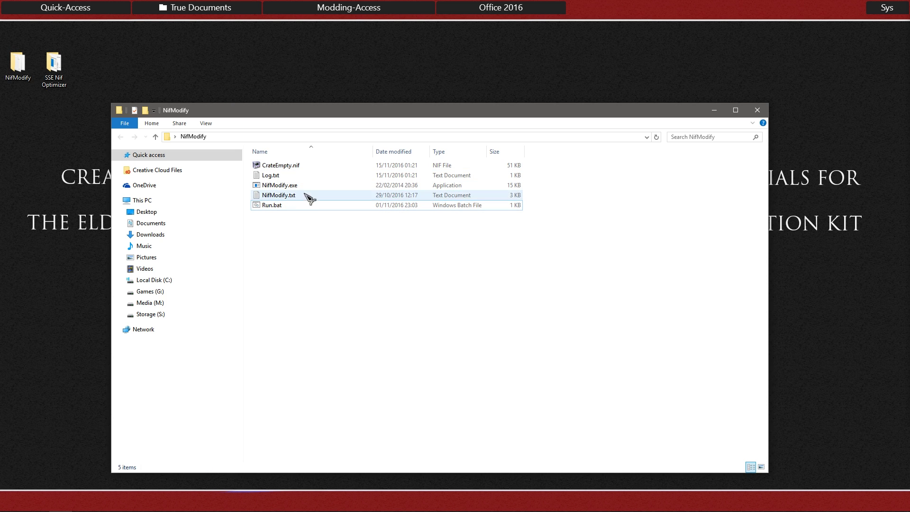
click(292, 166)
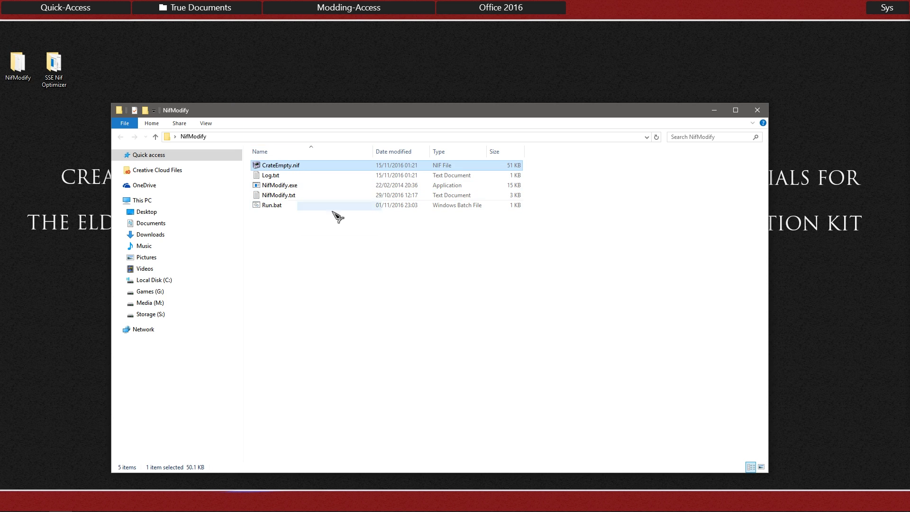
click(334, 256)
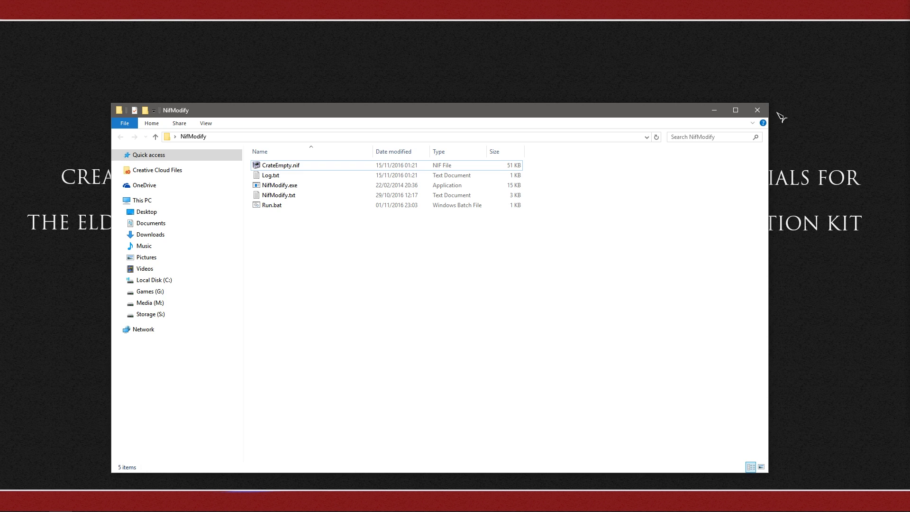
click(757, 110)
Open the desktop's SSE Nif Optimizer folder and paste the original CrateEmpty.nif into it
double_click(54, 66)
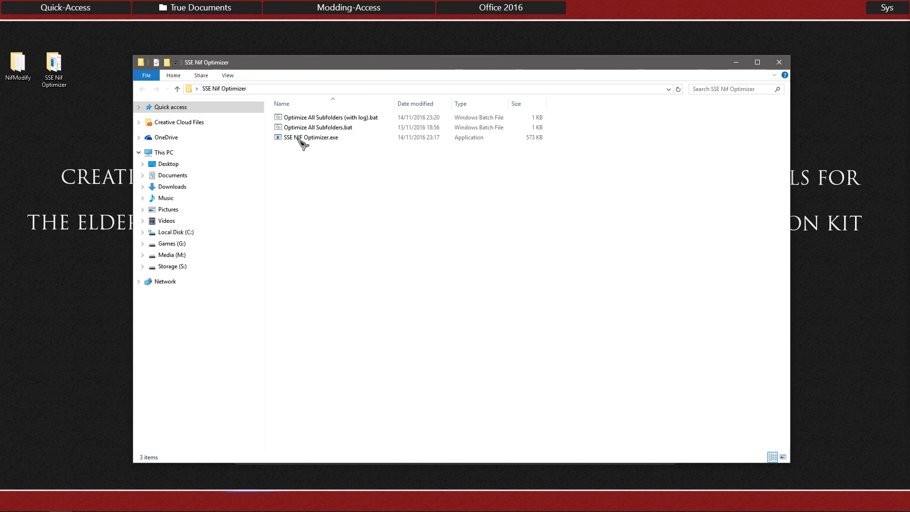
drag(385, 66, 401, 53)
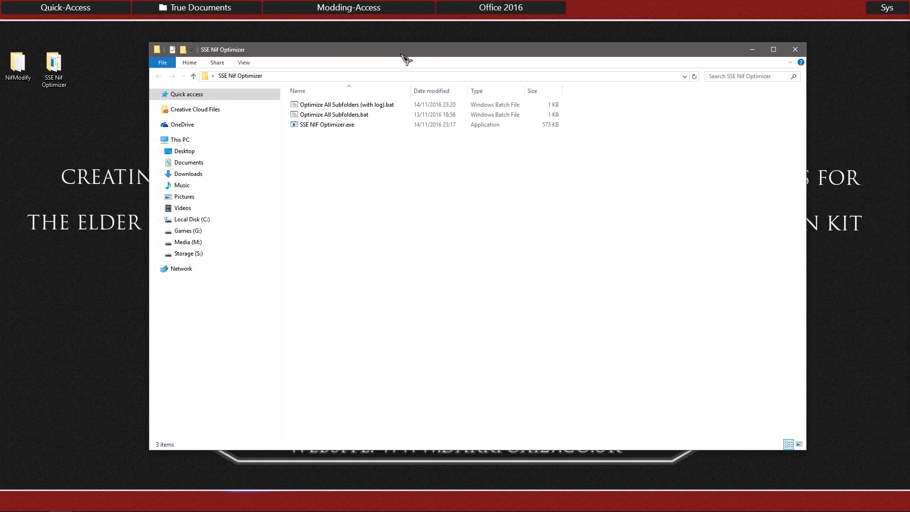
drag(341, 147, 338, 110)
click(339, 151)
right_click(333, 149)
click(336, 209)
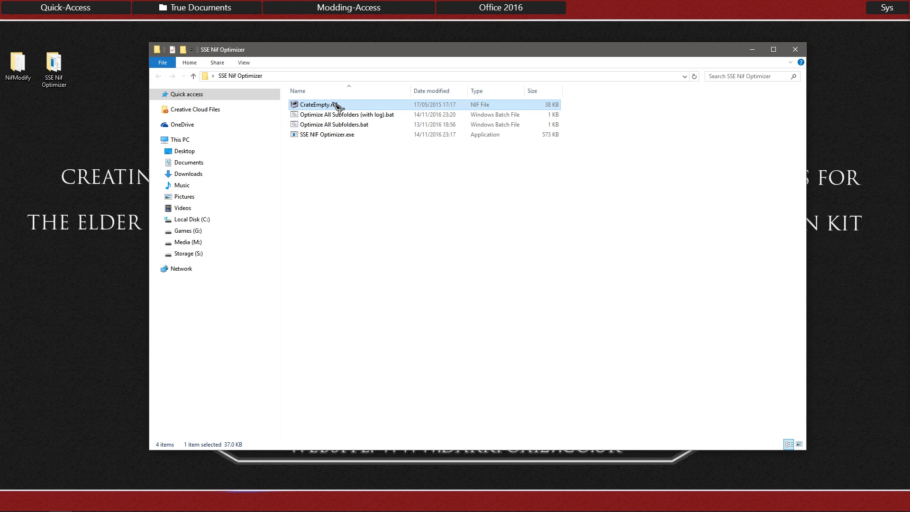
Process CrateEmpty.nif with SSE NIF Optimizer.exe, answering y to overwrite the original, and finish the program
drag(310, 108, 356, 138)
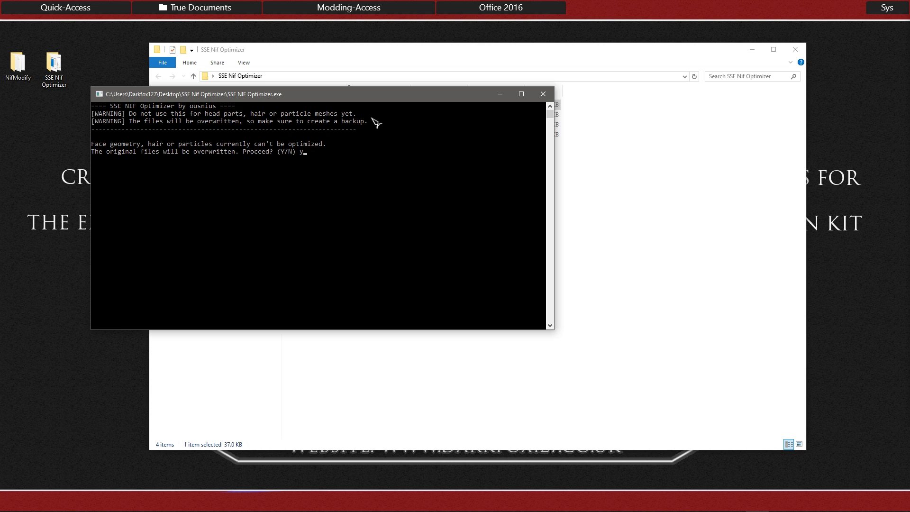
key(Return)
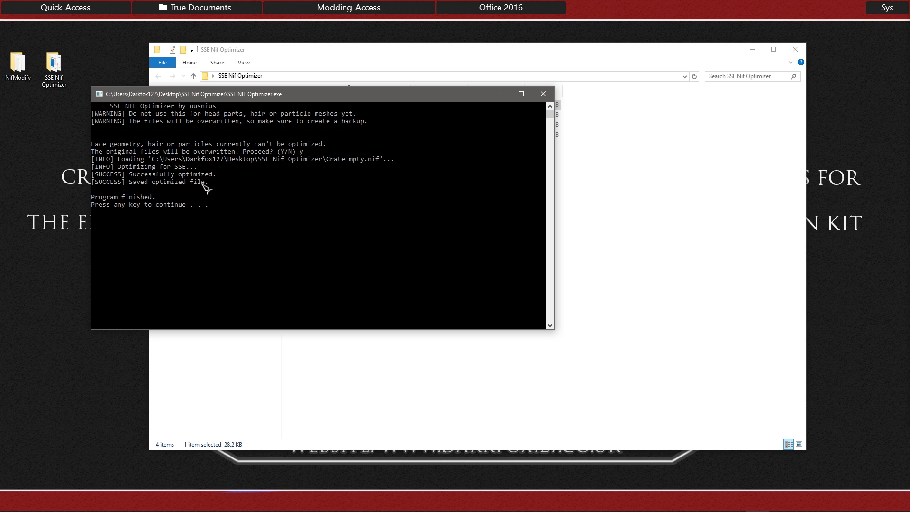
key(Return)
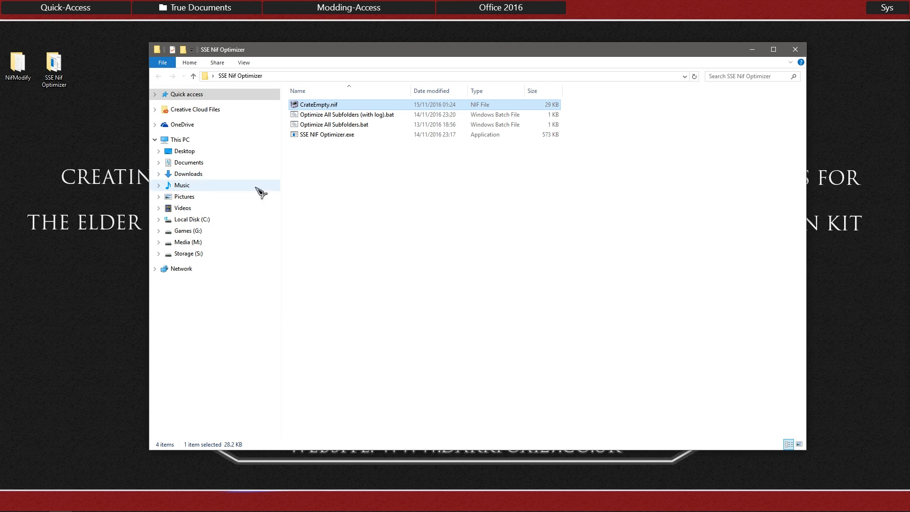
click(352, 151)
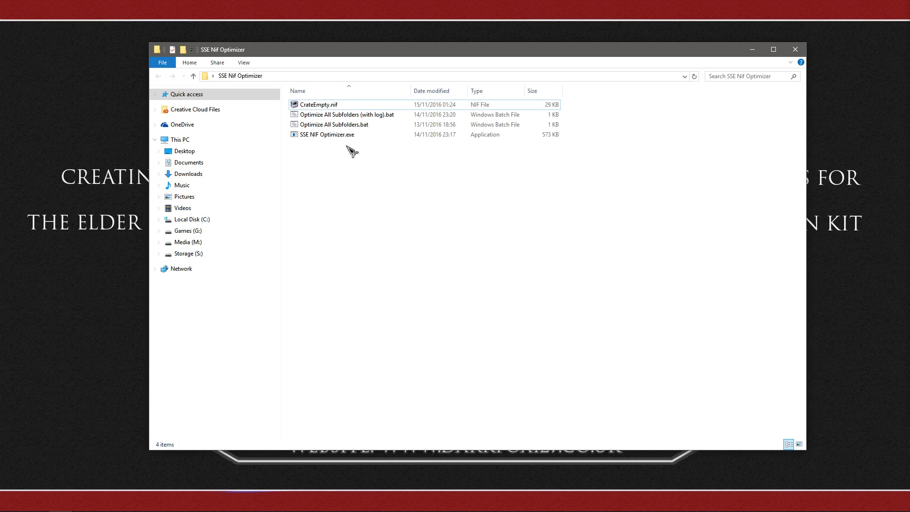
Try to open the optimized CrateEmpty.nif in its default NifSkope version and dismiss the error dialogs
double_click(313, 106)
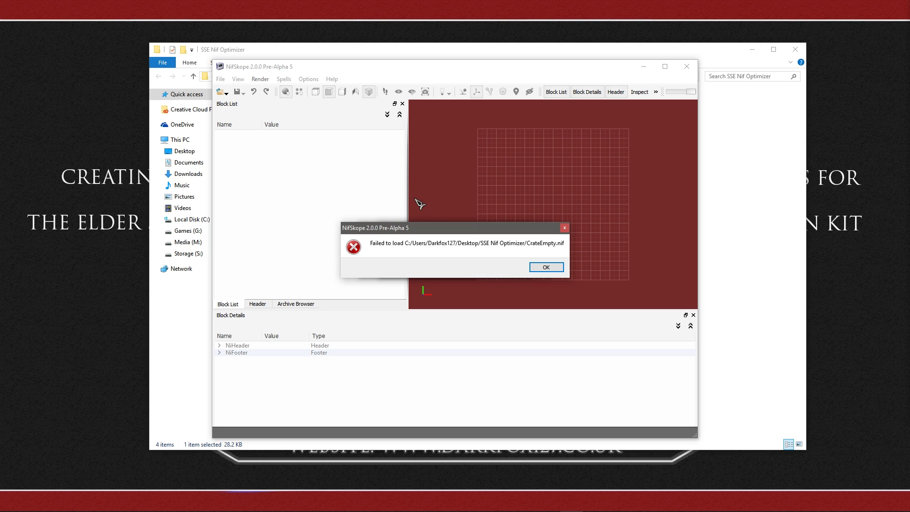
click(540, 268)
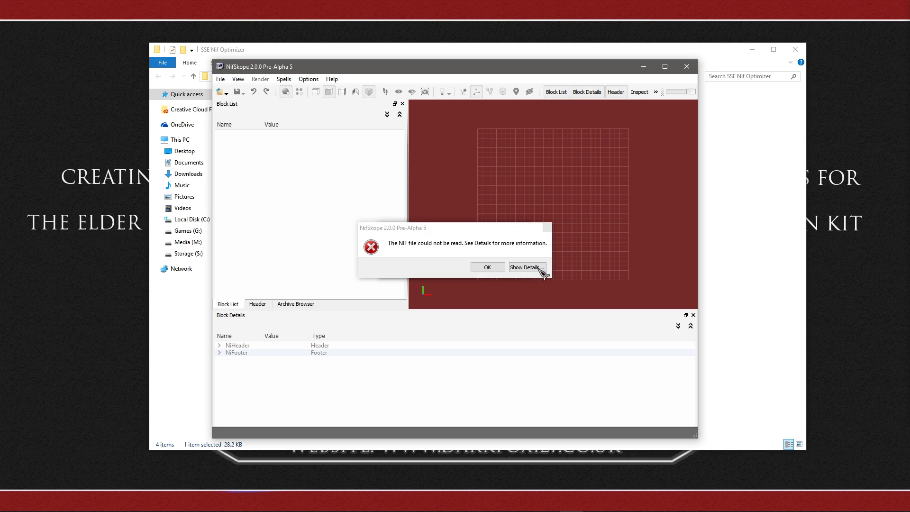
click(498, 265)
click(480, 268)
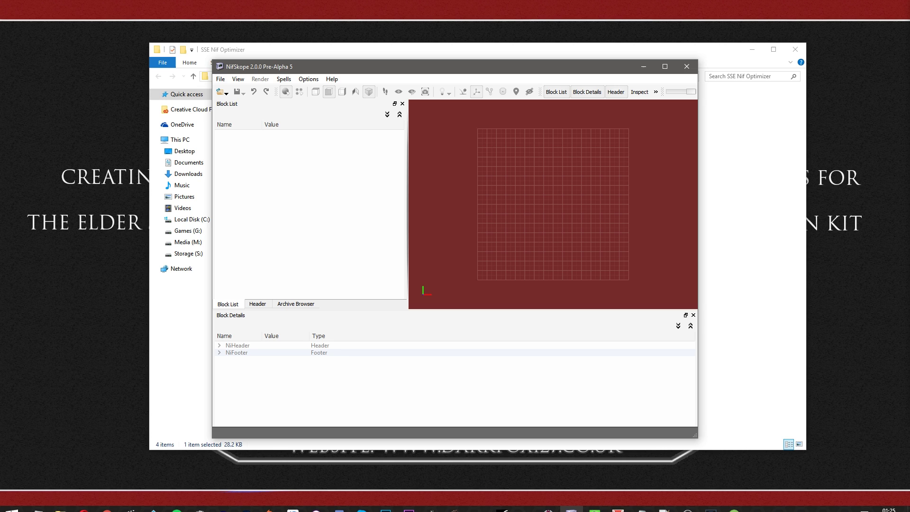
In the browser, view jonwd7's NifSkope releases linked from the SSE NIF Optimizer page, then close that page and the empty NifSkope window
click(84, 509)
scroll(174, 261, down, 5)
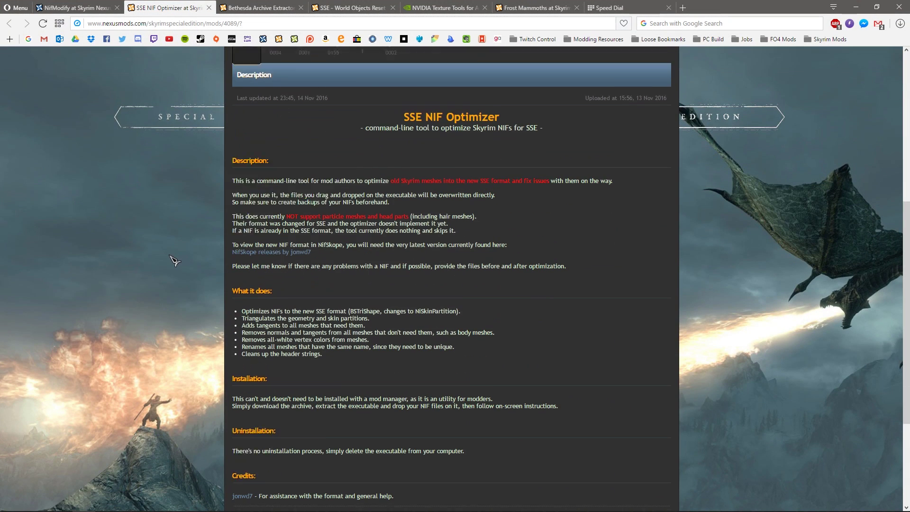
middle_click(269, 229)
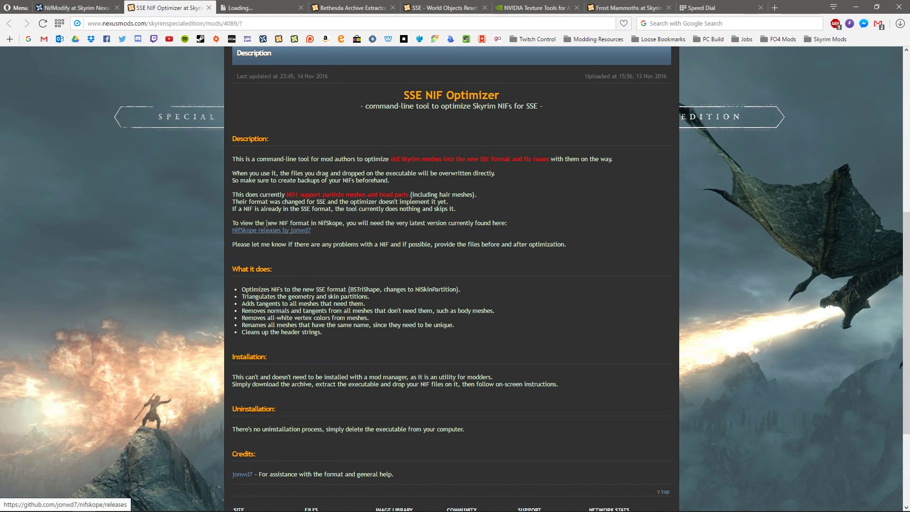
click(258, 8)
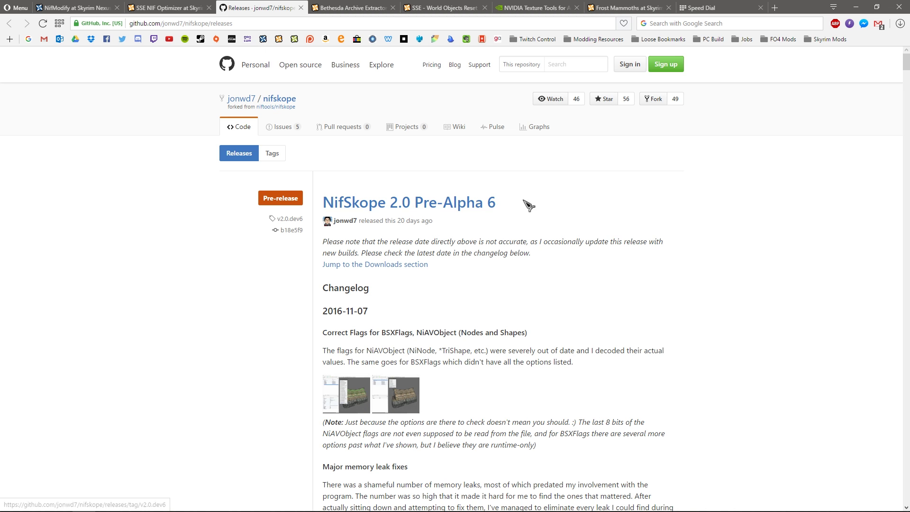
middle_click(256, 8)
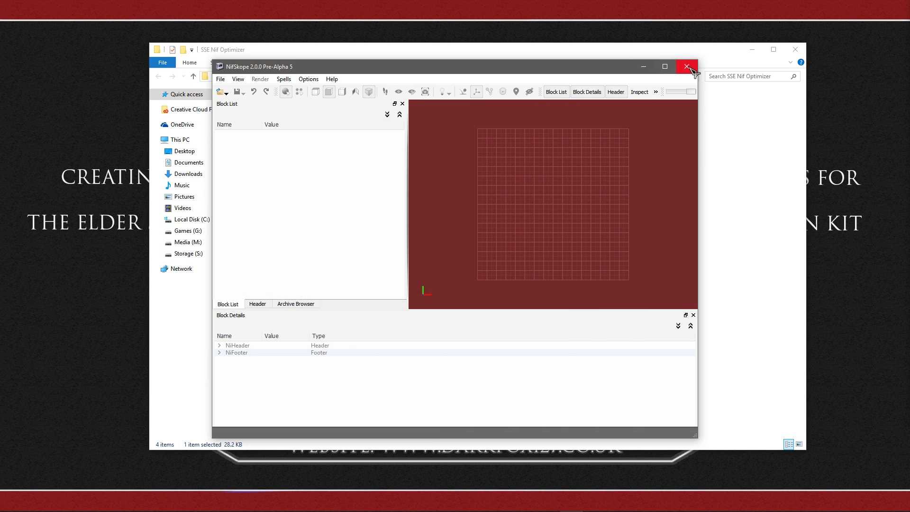
click(689, 66)
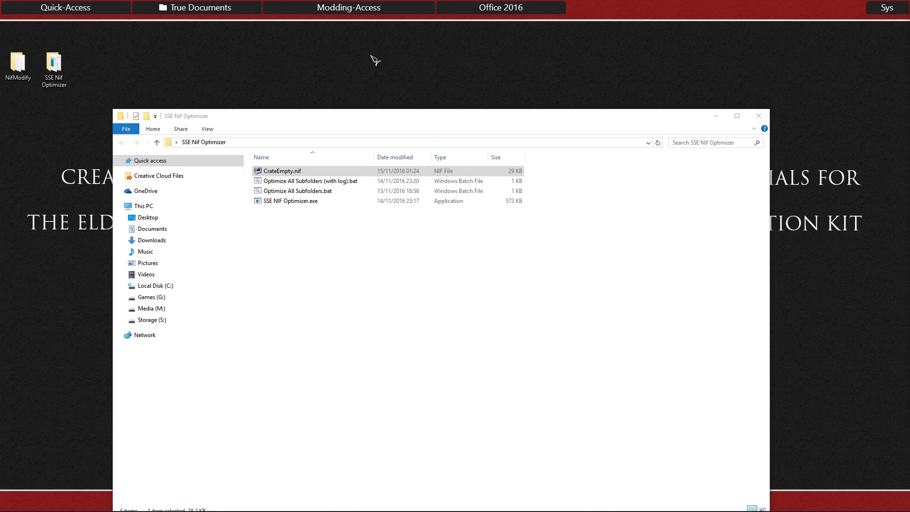
Launch NifSkope from the NifSkope_2_0 folder in Skyrim Special Edition's Tools directory and close that folder
click(365, 7)
click(412, 65)
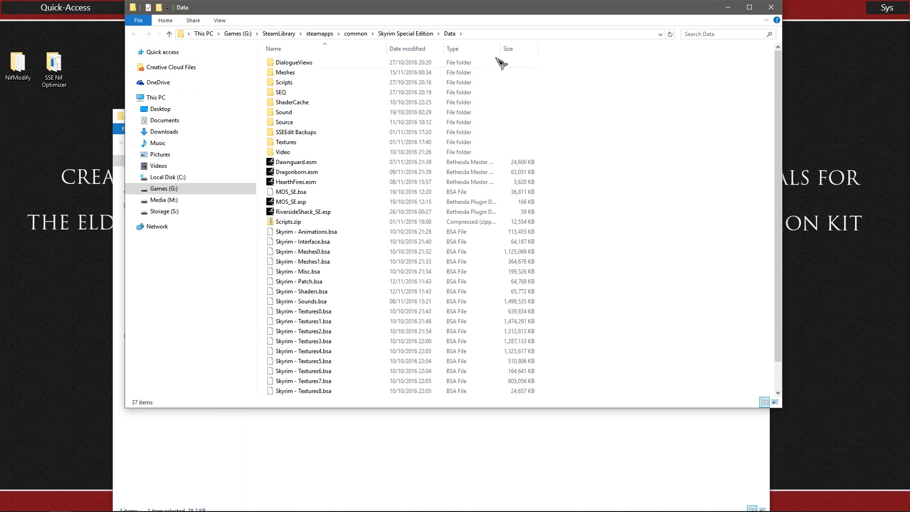
drag(507, 10, 571, 66)
click(474, 89)
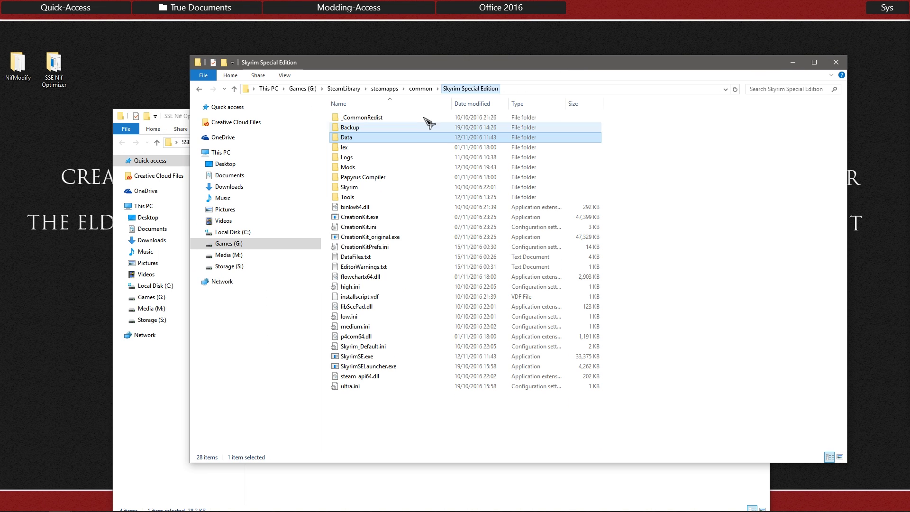
double_click(375, 197)
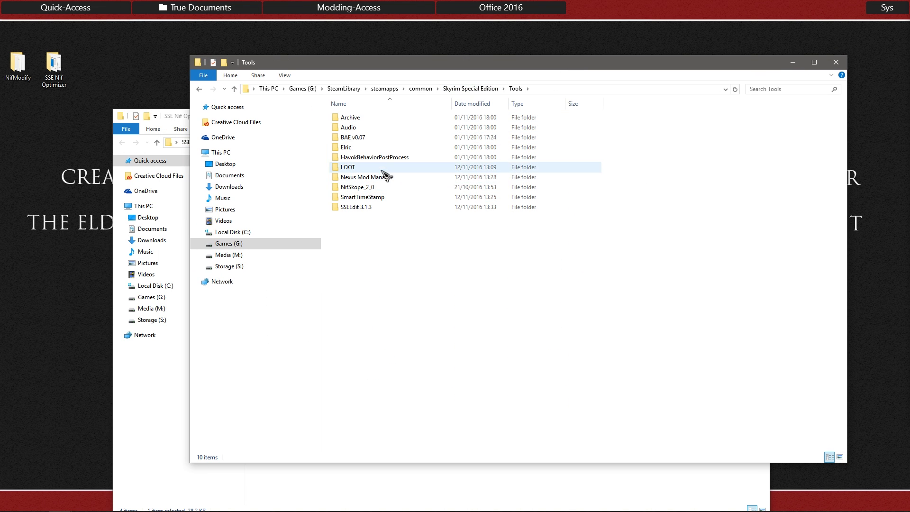
double_click(370, 190)
click(359, 251)
double_click(359, 247)
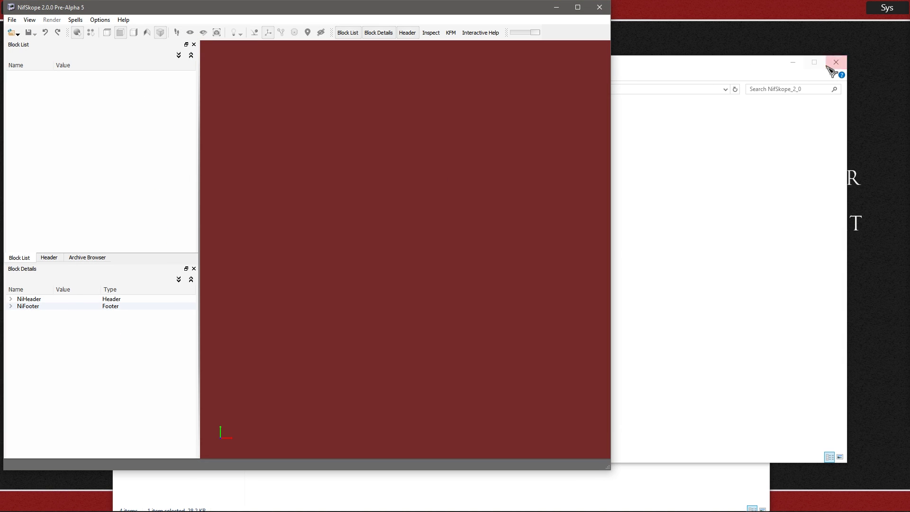
click(834, 64)
Load the optimized CrateEmpty.nif from the SSE Nif Optimizer folder into NifSkope and view the crate model
click(693, 290)
drag(379, 127, 509, 129)
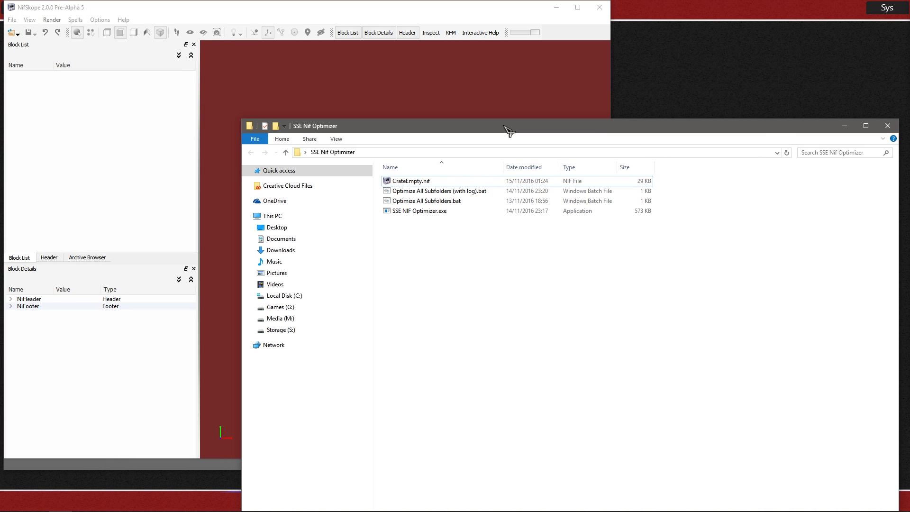
drag(401, 182, 371, 105)
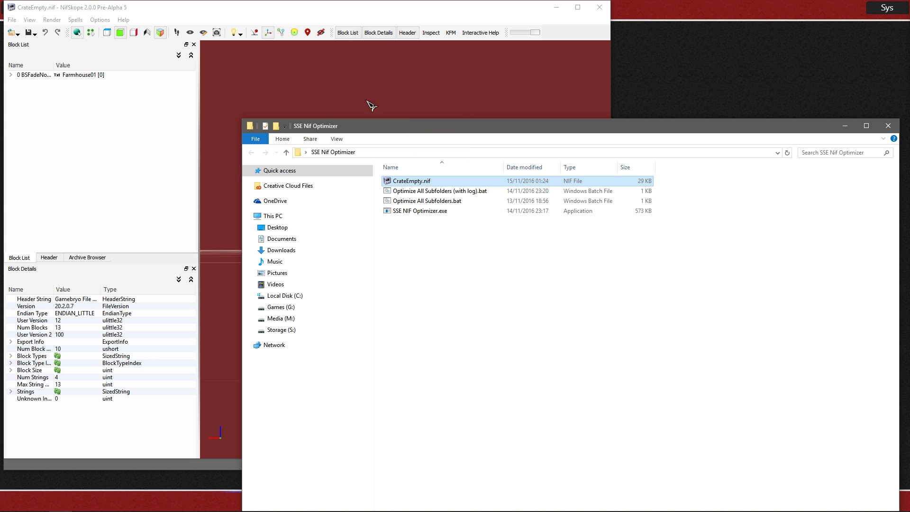
click(163, 125)
drag(312, 146, 414, 140)
scroll(448, 142, down, 3)
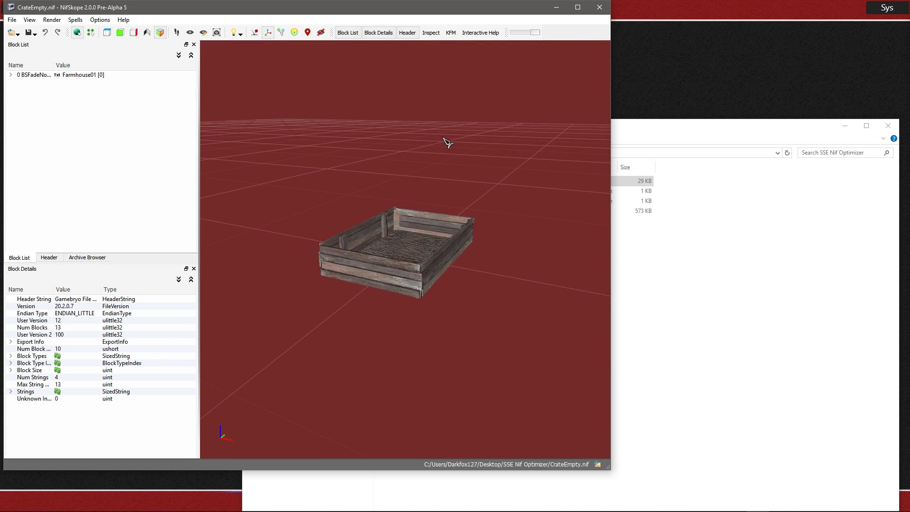
Expand the crate's BSFadeNode and examine its bhkCollisionObject and first BSTriShape, including the shader property and texture set
click(10, 75)
drag(54, 66, 127, 70)
click(48, 90)
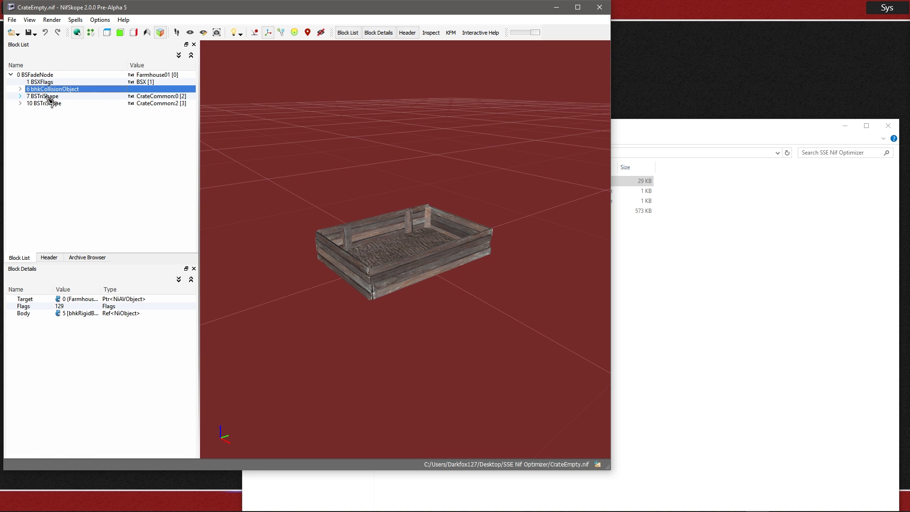
click(47, 96)
click(40, 103)
click(29, 97)
click(20, 96)
click(30, 104)
click(50, 110)
Examine the second BSTriShape with its shader property and texture set, then close NifSkope and the SSE Nif Optimizer folder
click(26, 118)
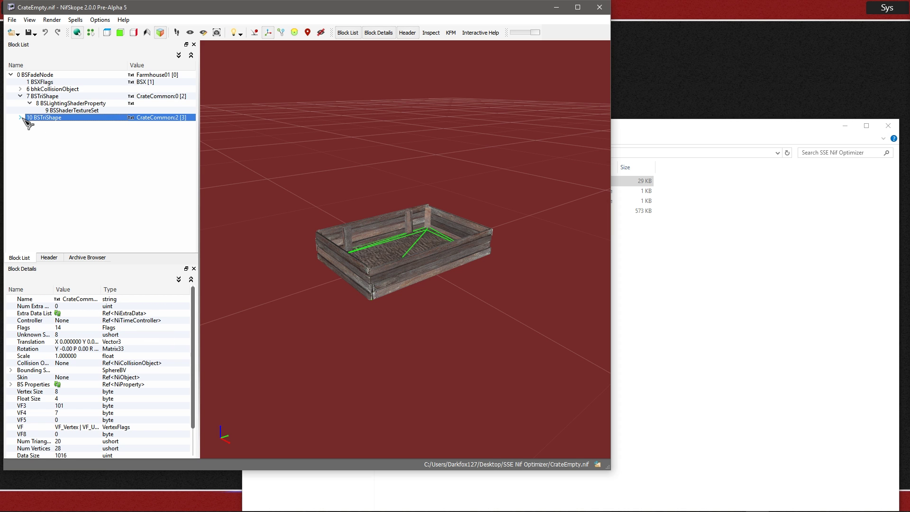
click(21, 118)
click(29, 124)
click(57, 132)
click(52, 117)
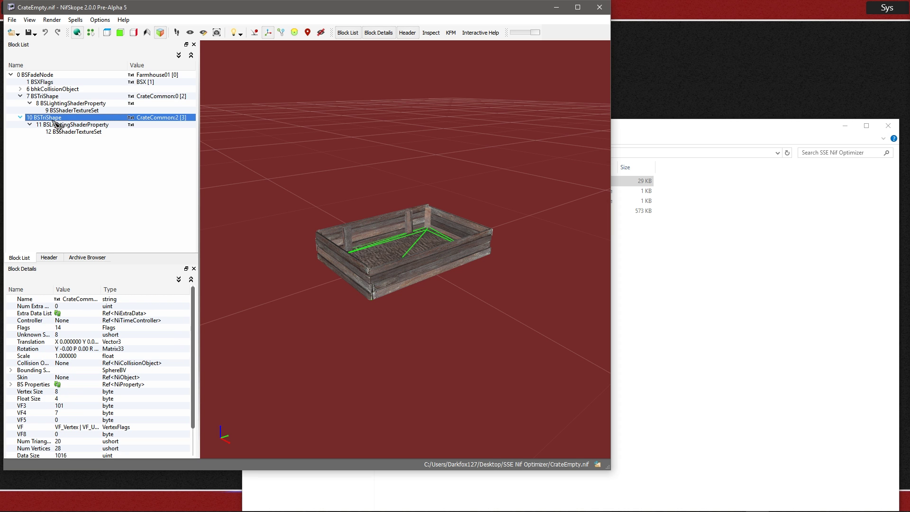
click(600, 7)
click(889, 125)
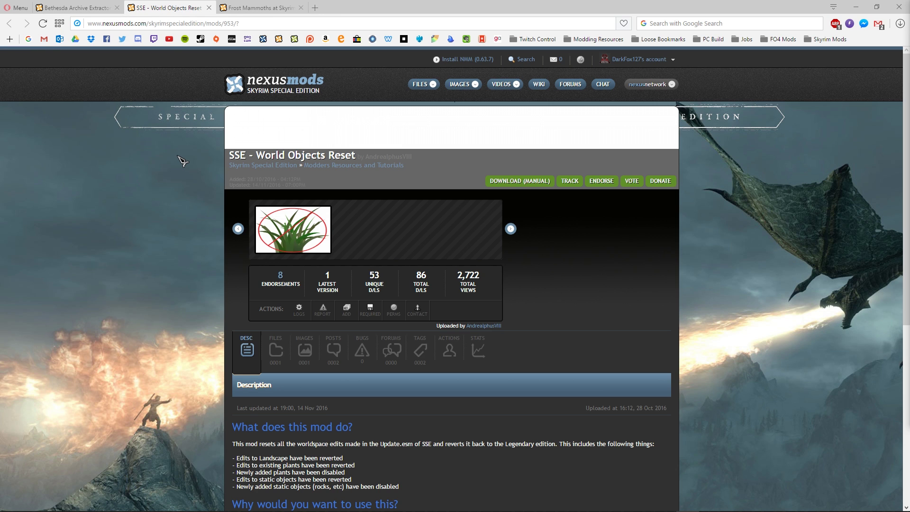
In the browser, read the description and requirements of the SSE - World Objects Reset mod on Nexus Mods
scroll(183, 162, down, 3)
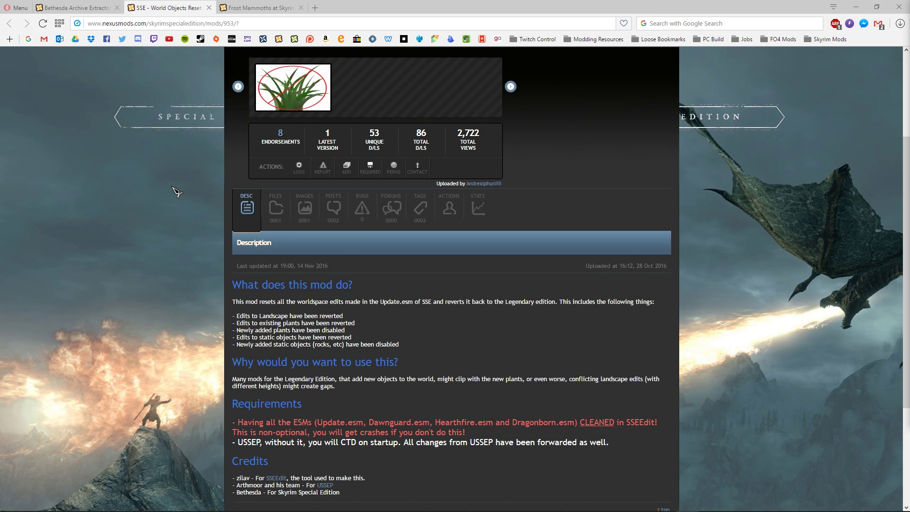
scroll(176, 192, up, 3)
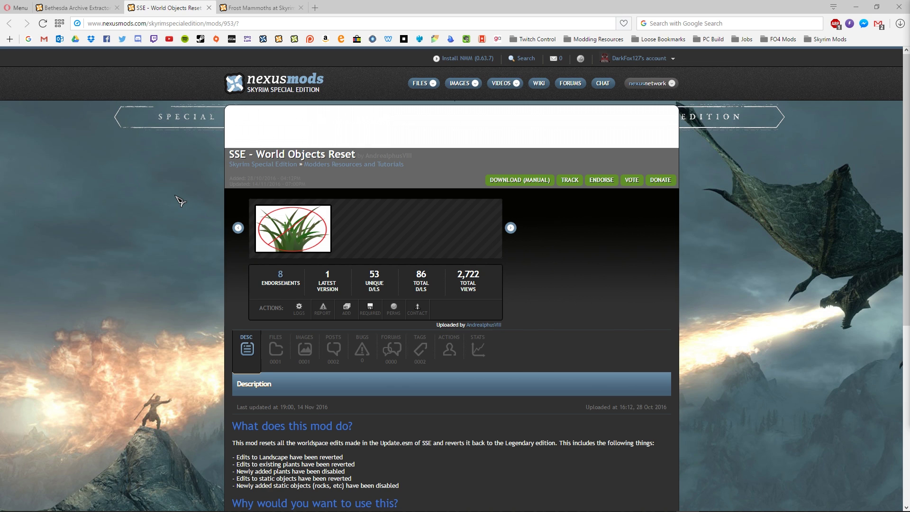
scroll(180, 201, down, 2)
scroll(173, 195, up, 2)
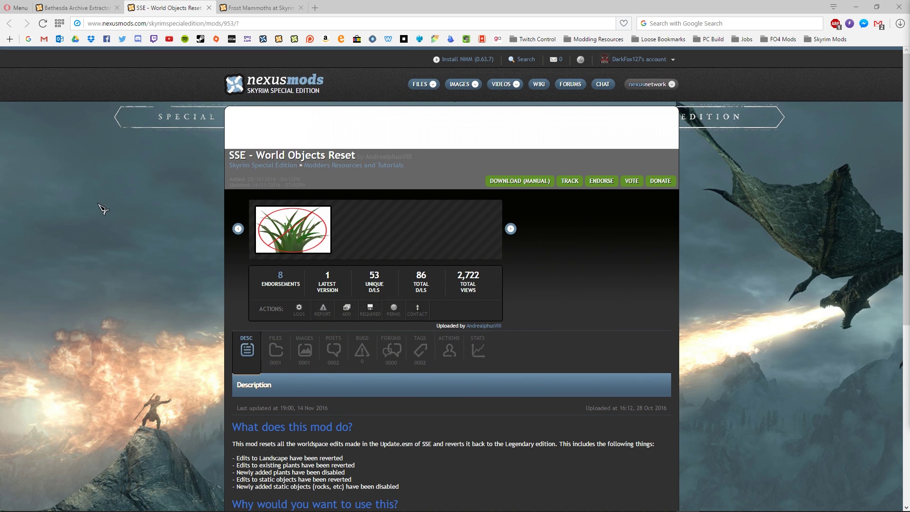
Finish reviewing the World Objects Reset page, close it, and view the Bethesda Archive Extractor (BSA and BA2) page
scroll(123, 215, down, 4)
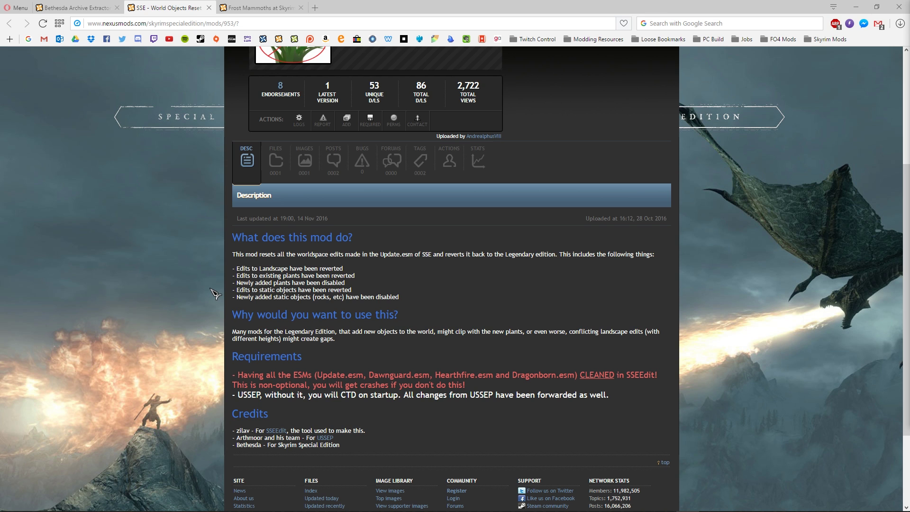
scroll(216, 285, up, 4)
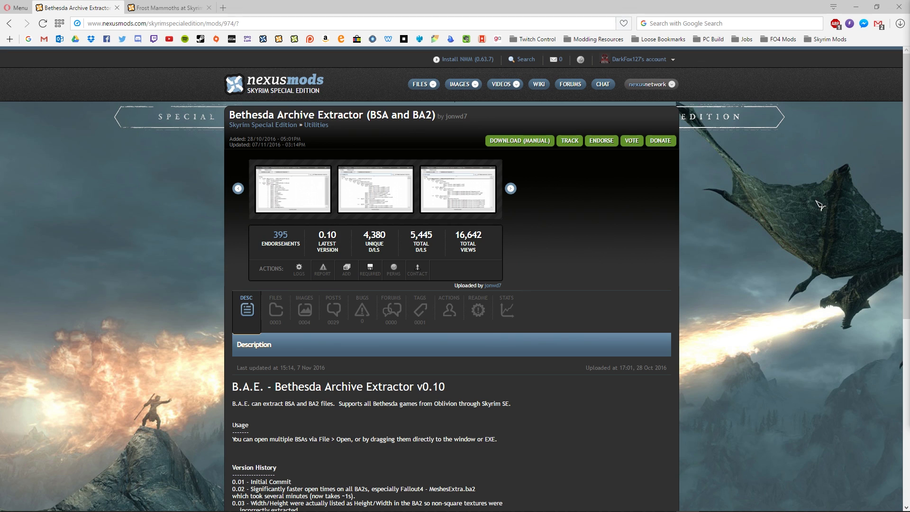
click(125, 209)
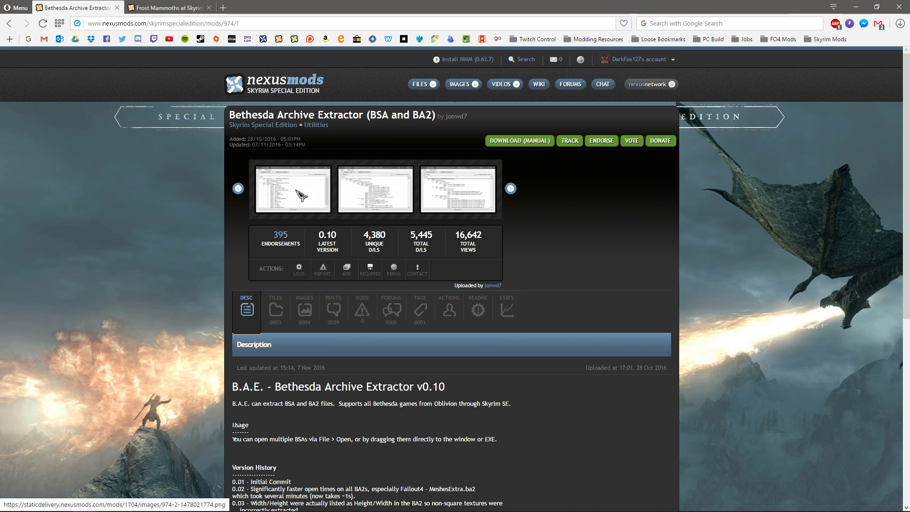
Switch from the browser to BSAopt and position its window on the desktop
key(alt+Tab)
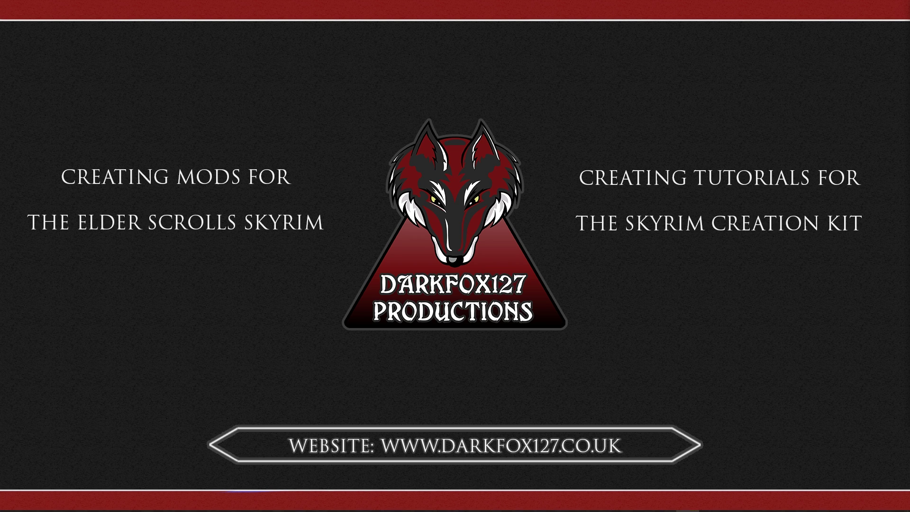
click(525, 502)
drag(503, 75, 347, 65)
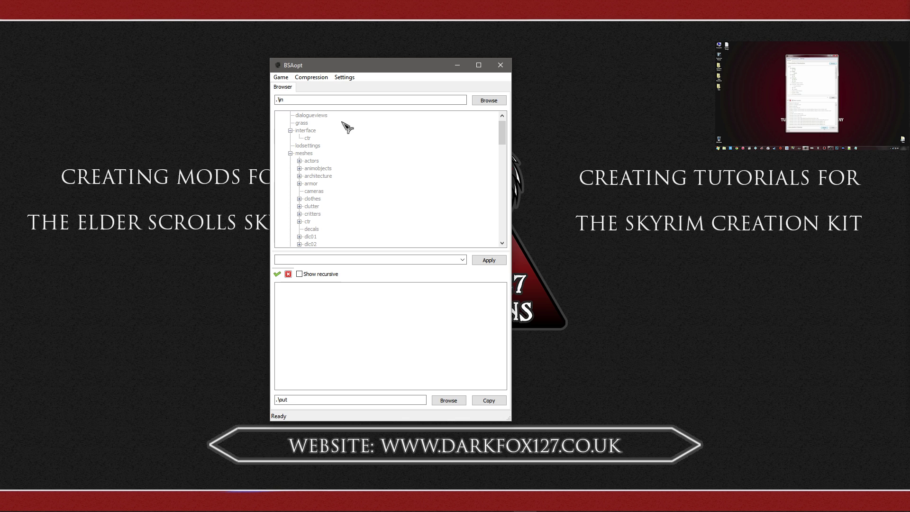
drag(363, 69, 340, 81)
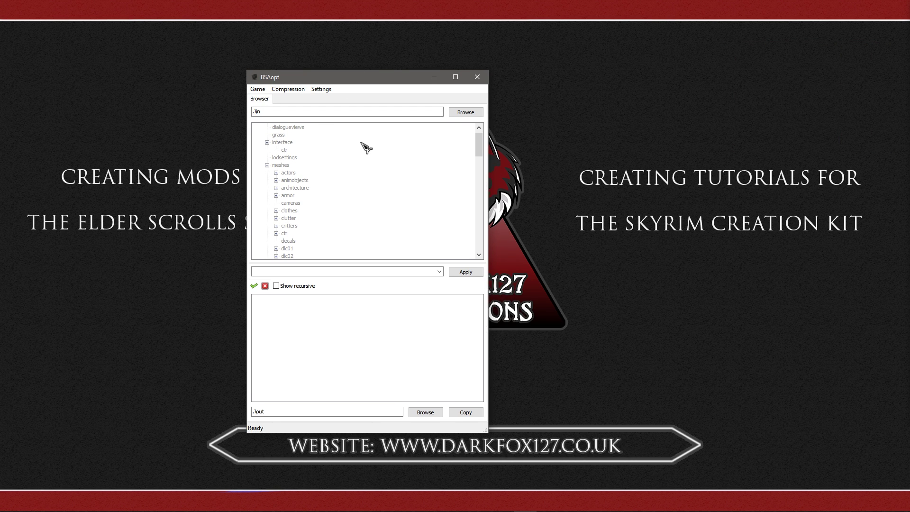
Check the Frost Mammoths desktop folder for the DF127FrostMammoths.bsa archive, then close the folder and return to BSAopt
click(189, 133)
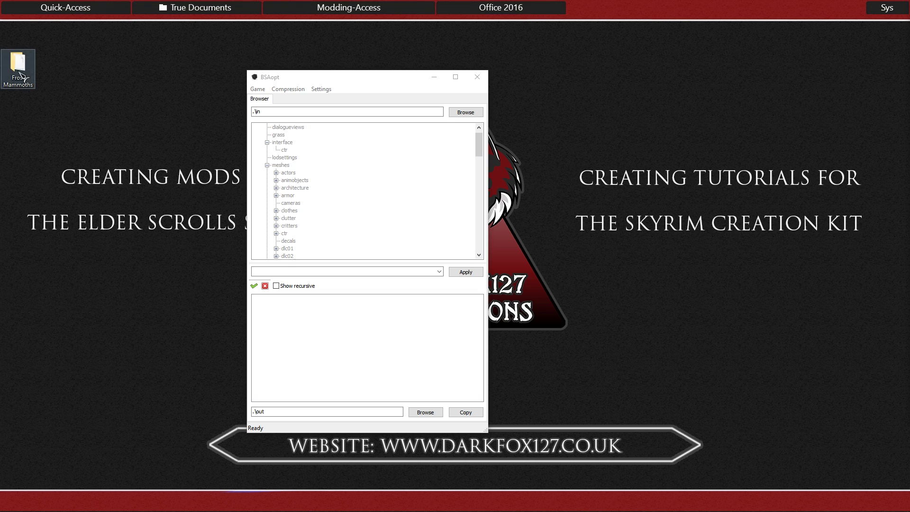
key(Return)
click(401, 110)
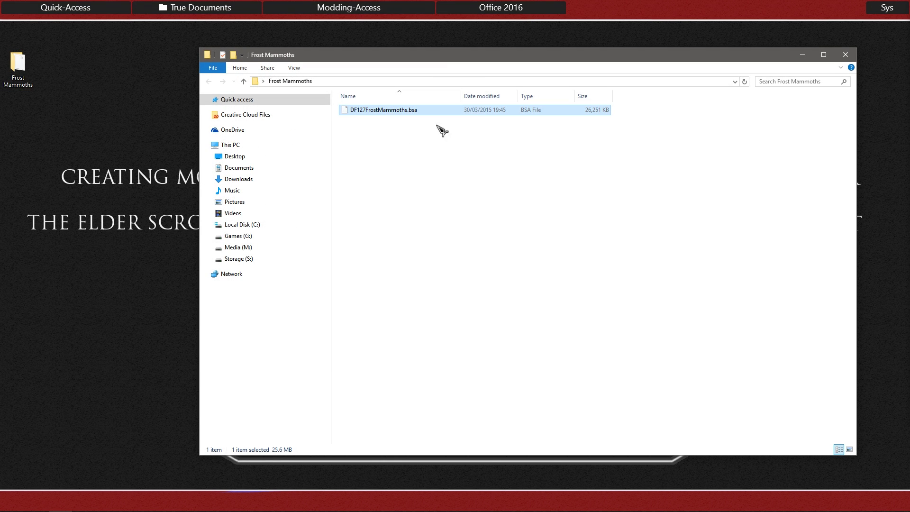
click(846, 55)
click(387, 89)
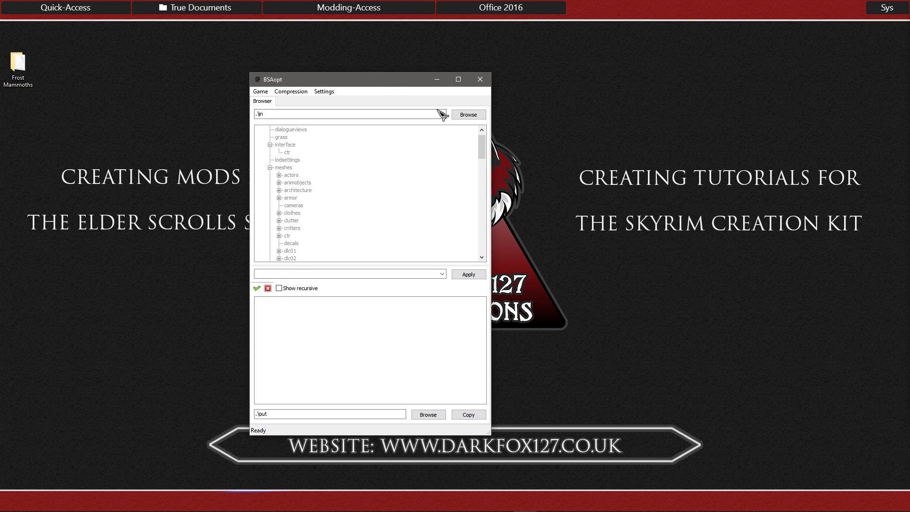
Load DF127FrostMammoths.bsa from the Frost Mammoths folder as the source archive and collapse its top-level folders
click(468, 114)
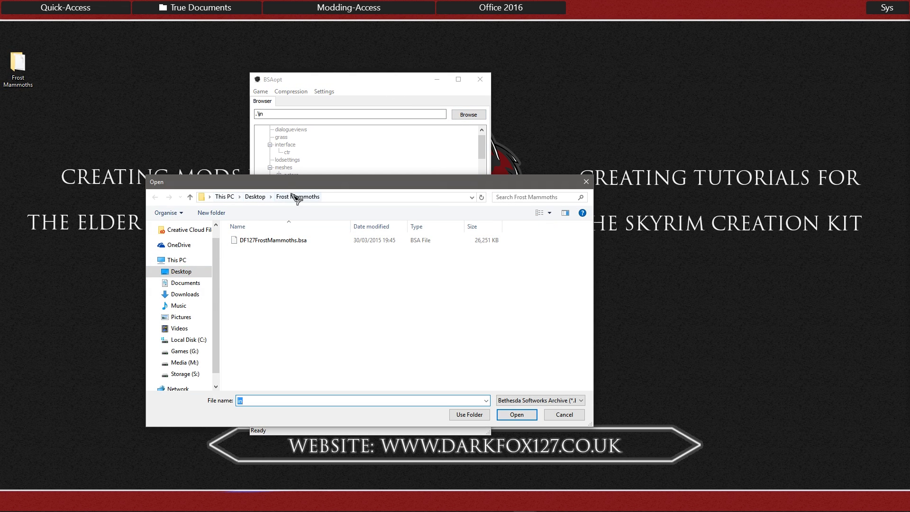
click(265, 240)
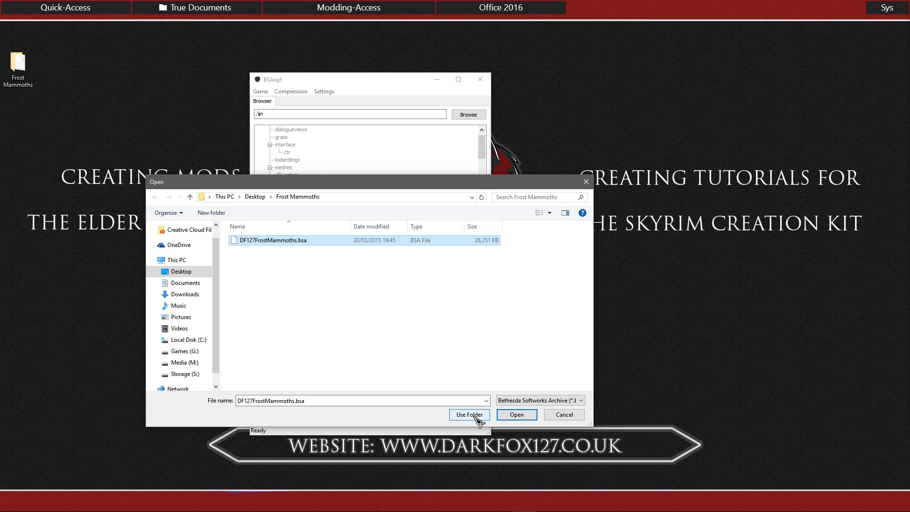
click(517, 416)
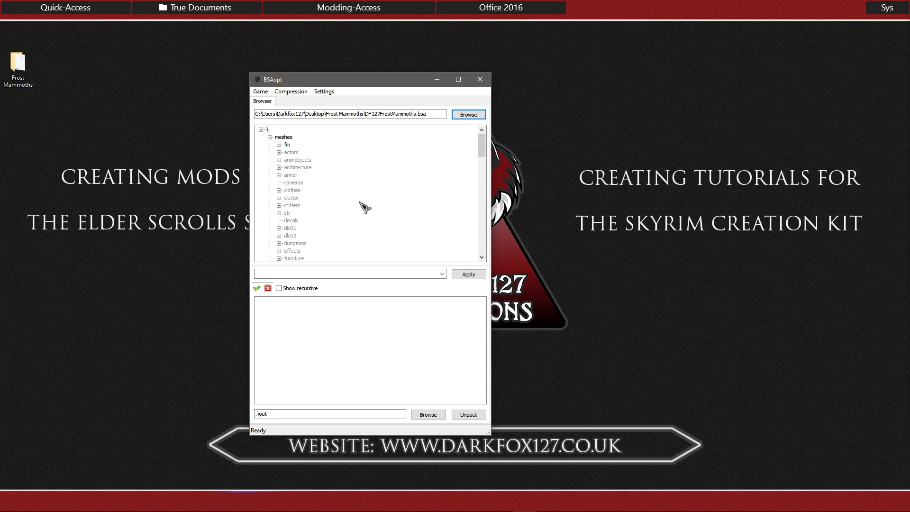
click(270, 137)
click(270, 152)
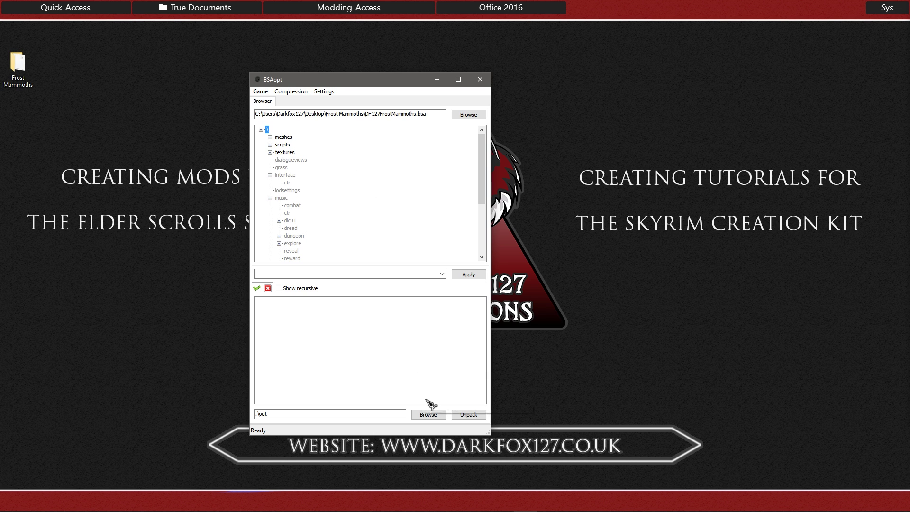
Set the Frost Mammoths desktop folder as the output location, unpack the archive there, and close BSAopt
click(428, 415)
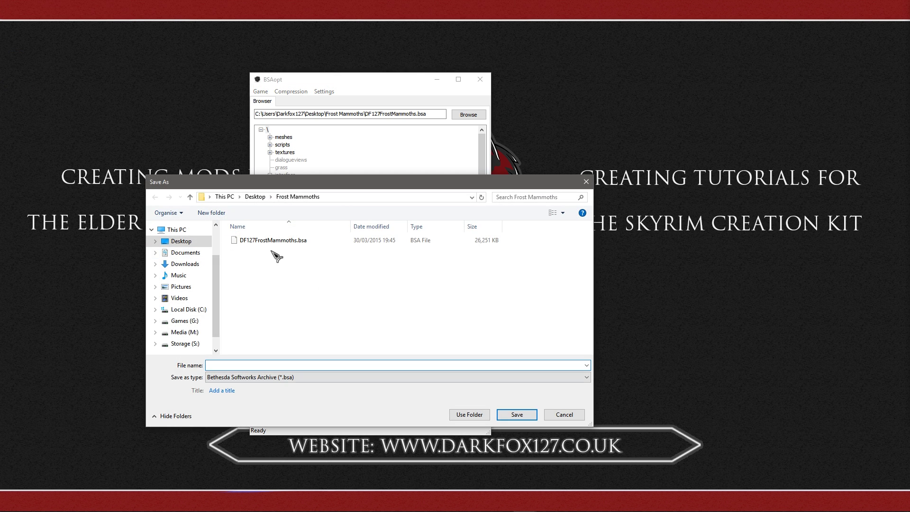
click(300, 264)
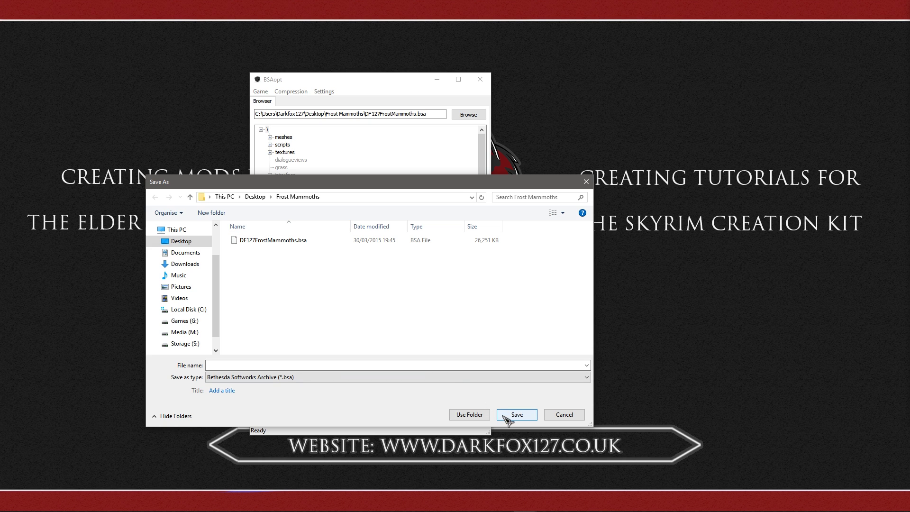
click(486, 416)
click(469, 415)
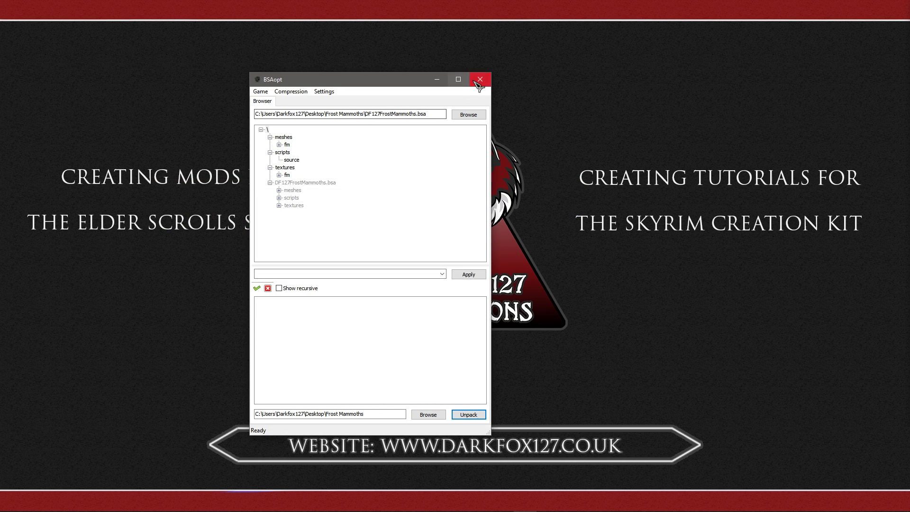
click(478, 83)
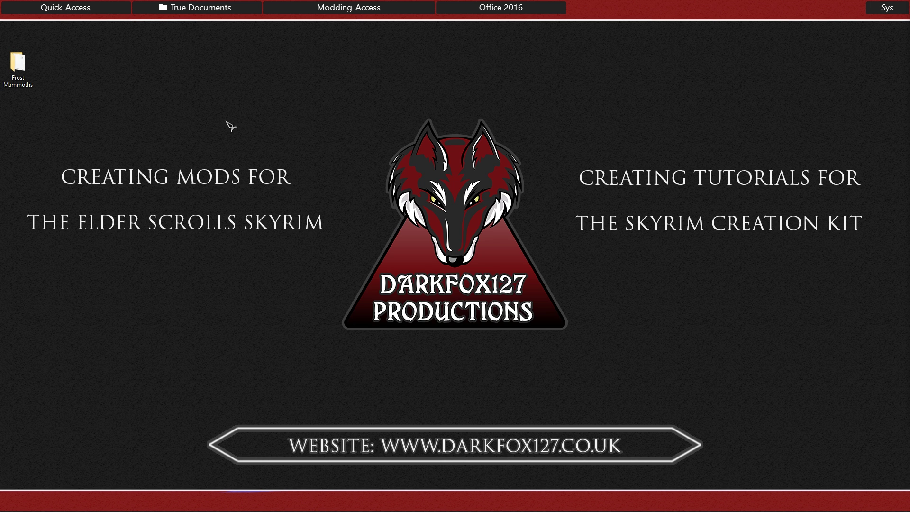
Open the Frost Mammoths folder and check the extracted meshes, scripts and textures folders
double_click(26, 67)
click(379, 112)
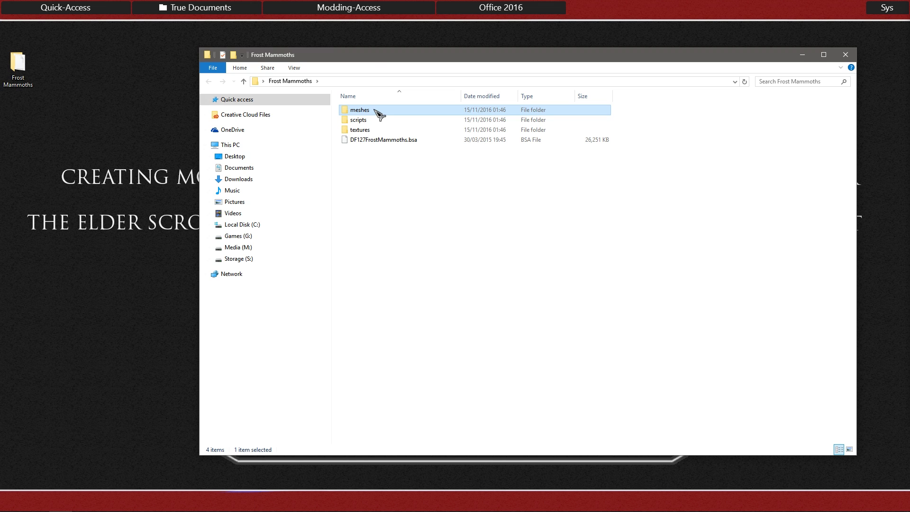
click(372, 121)
click(373, 130)
click(395, 190)
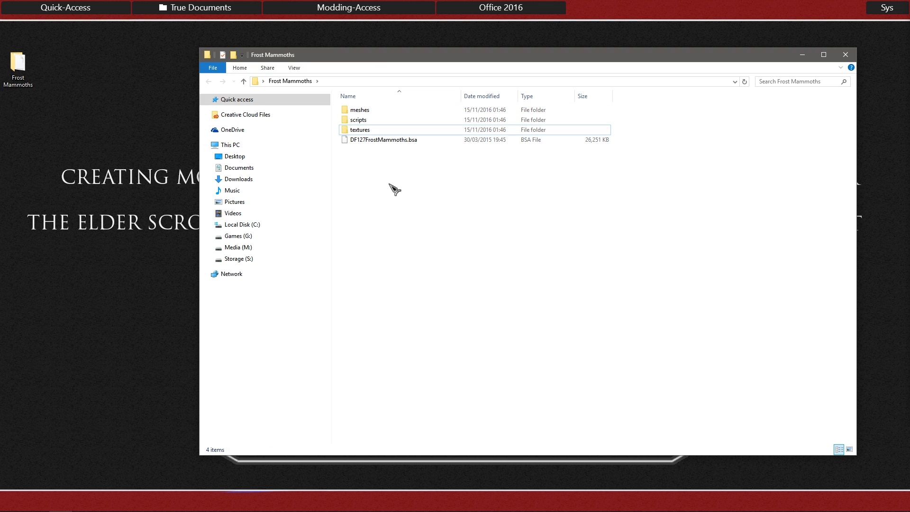
Open the Skyrim Special Edition game directory from its Data folder and go into the Tools folder
drag(455, 57, 354, 96)
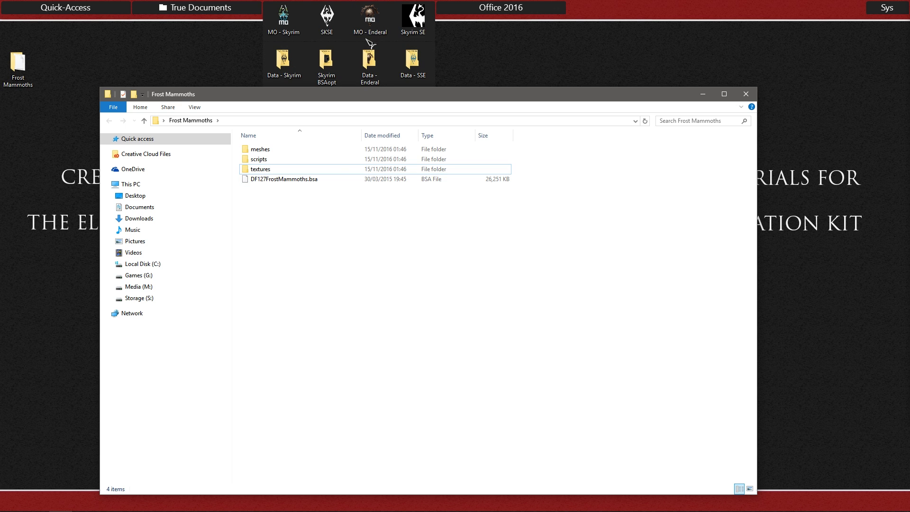
double_click(412, 61)
drag(448, 103, 492, 64)
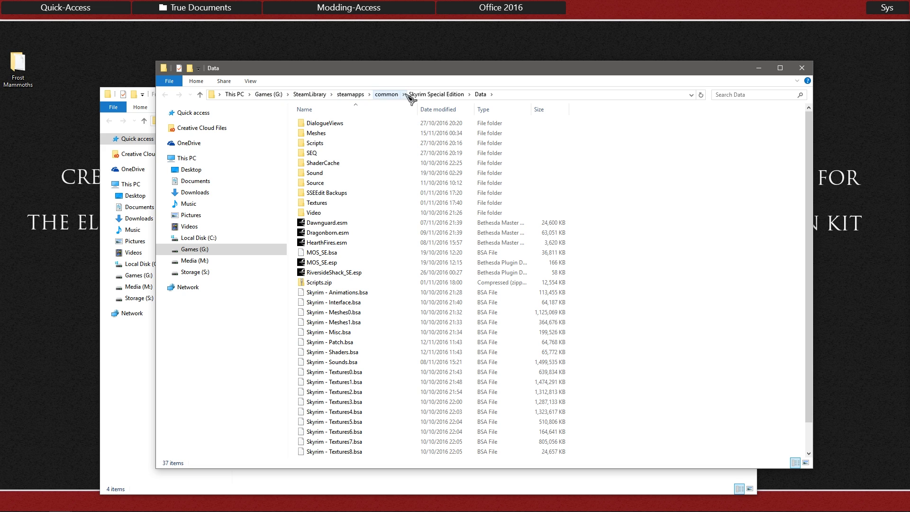
click(440, 95)
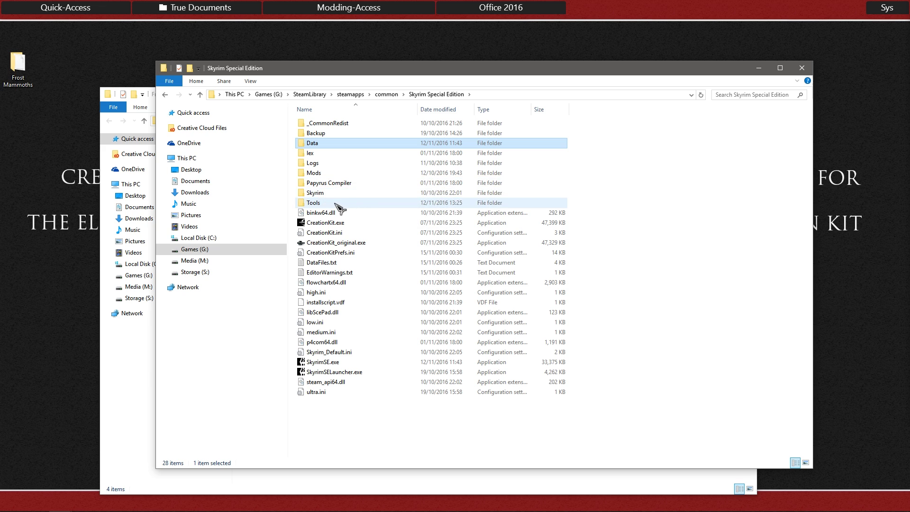
click(334, 203)
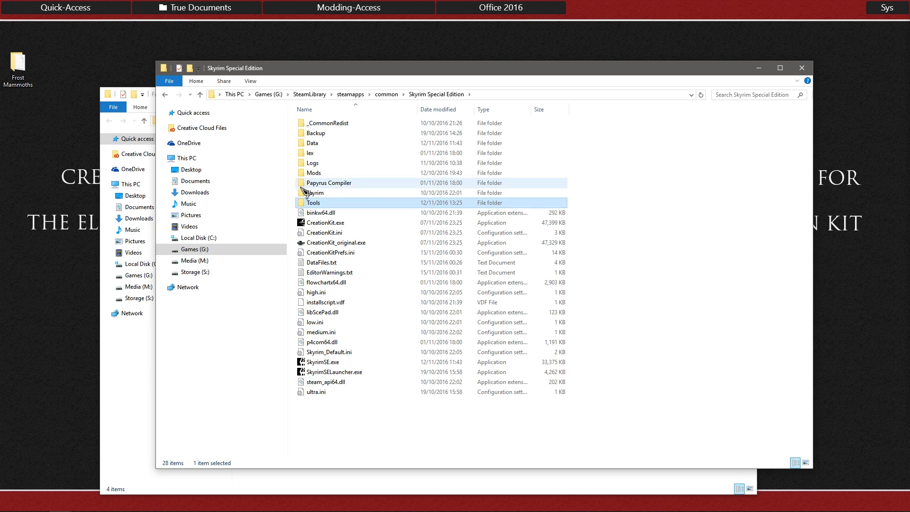
double_click(331, 204)
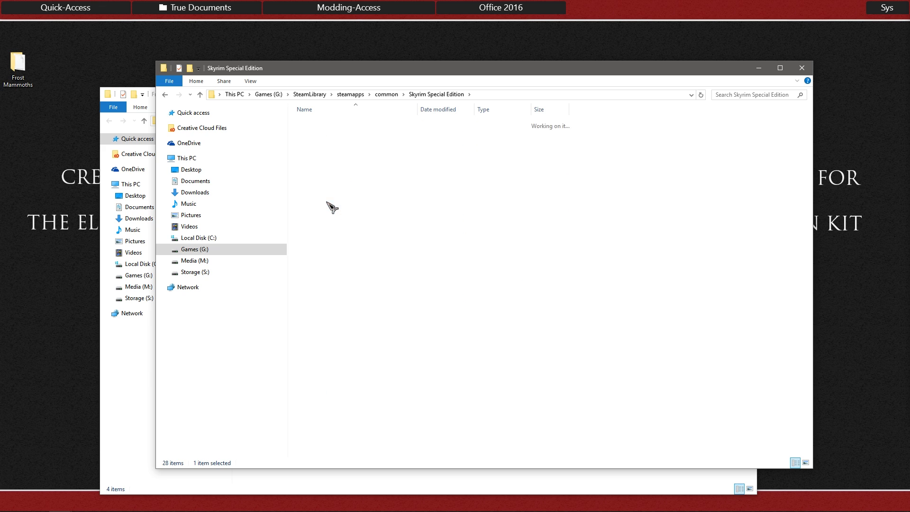
Launch Archive.exe from the Archive folder, close that folder, and arrange the Frost Mammoths folder beside the archive tool
click(323, 125)
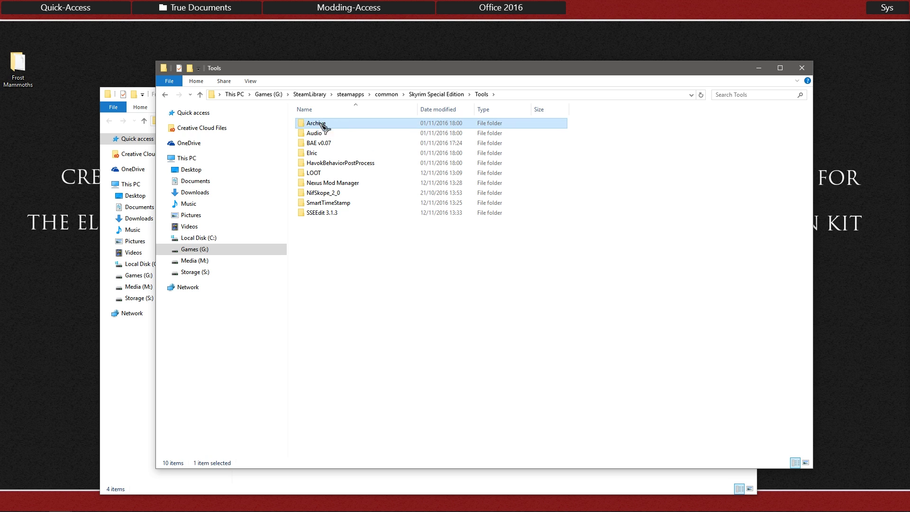
double_click(324, 125)
click(326, 125)
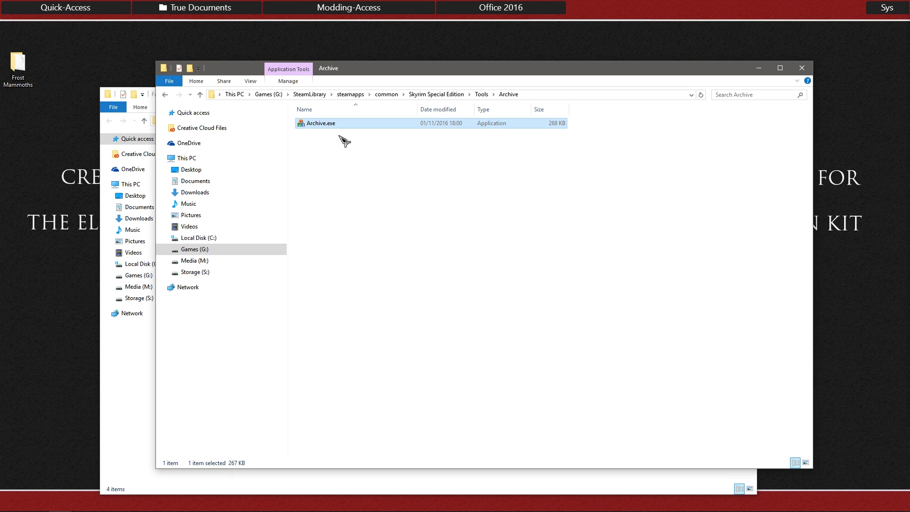
double_click(332, 127)
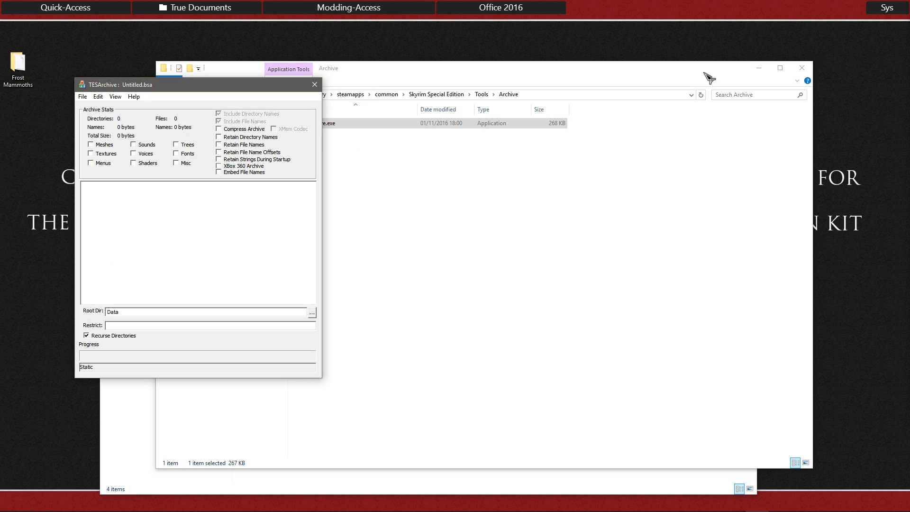
click(801, 67)
drag(505, 89, 612, 56)
click(159, 89)
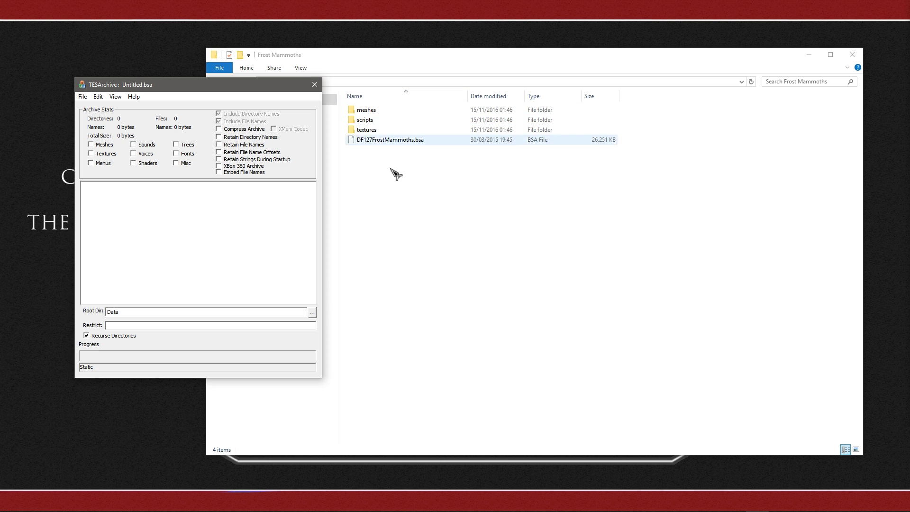
Set the archive's root directory to the Frost Mammoths folder on the Desktop
click(312, 312)
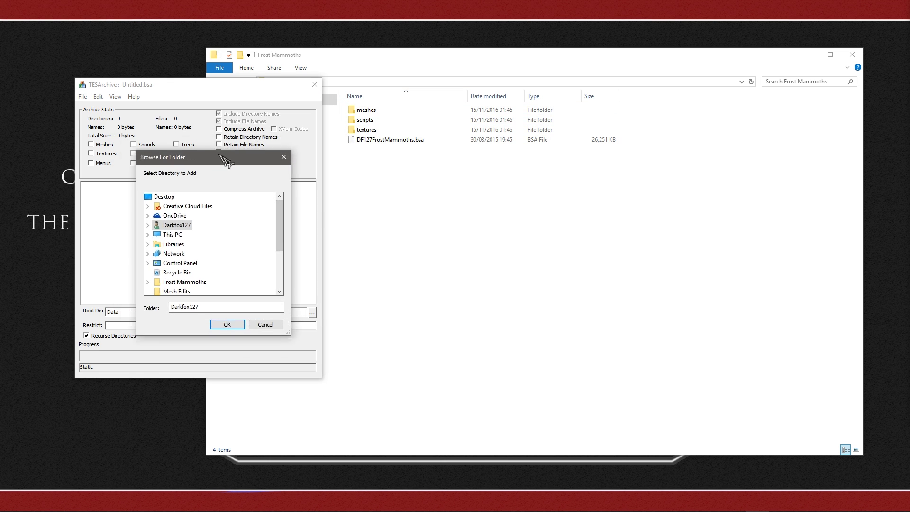
click(187, 263)
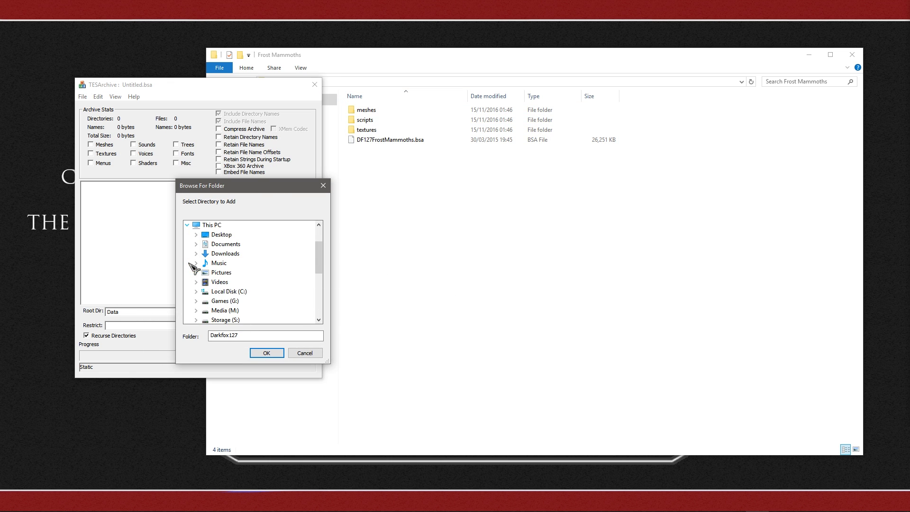
click(221, 236)
click(241, 244)
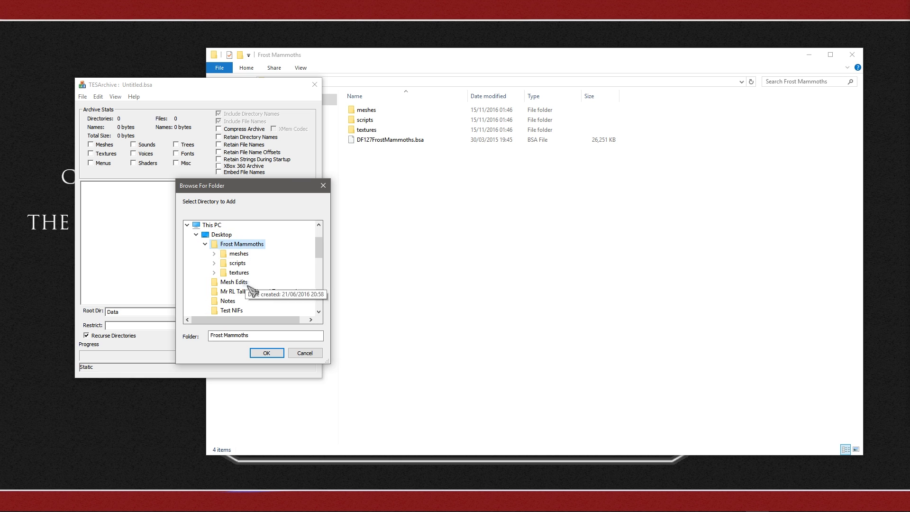
click(267, 353)
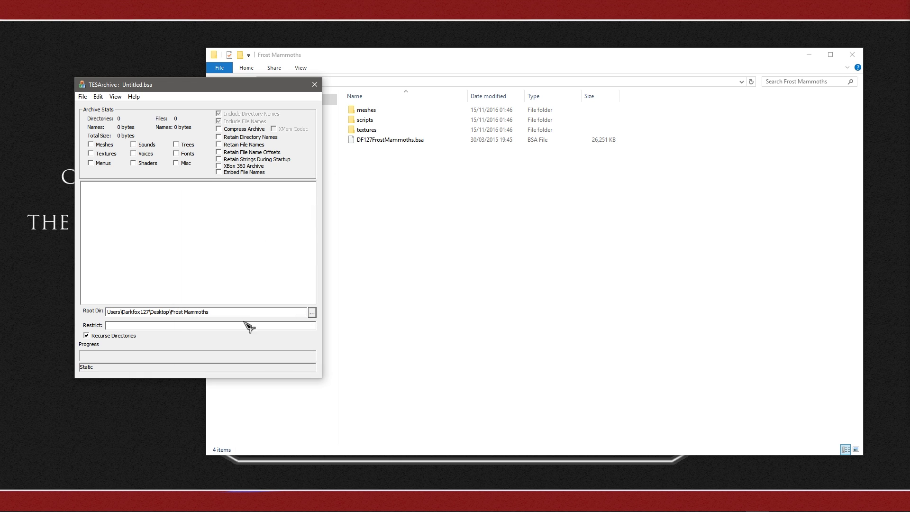
Add the meshes, scripts and textures folders to the new archive and enable the Meshes, Textures and Misc content types
drag(630, 136, 492, 106)
drag(375, 129, 163, 238)
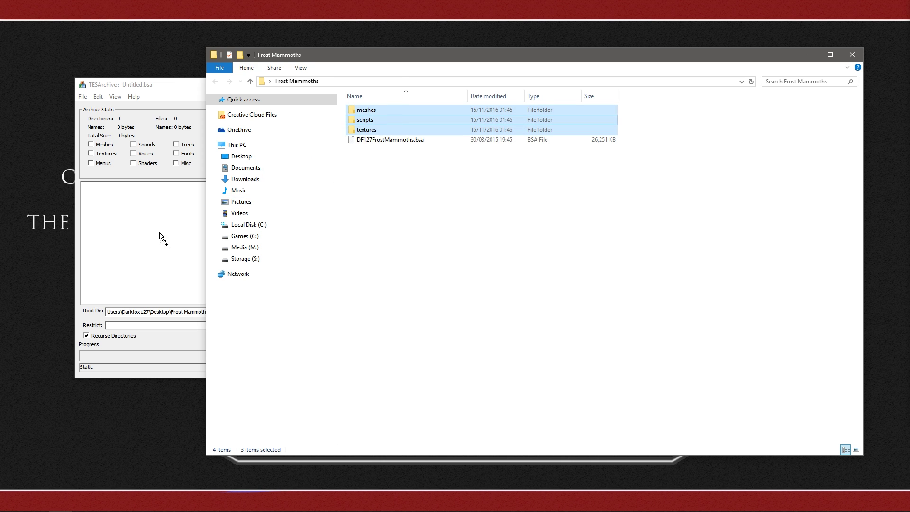
click(159, 103)
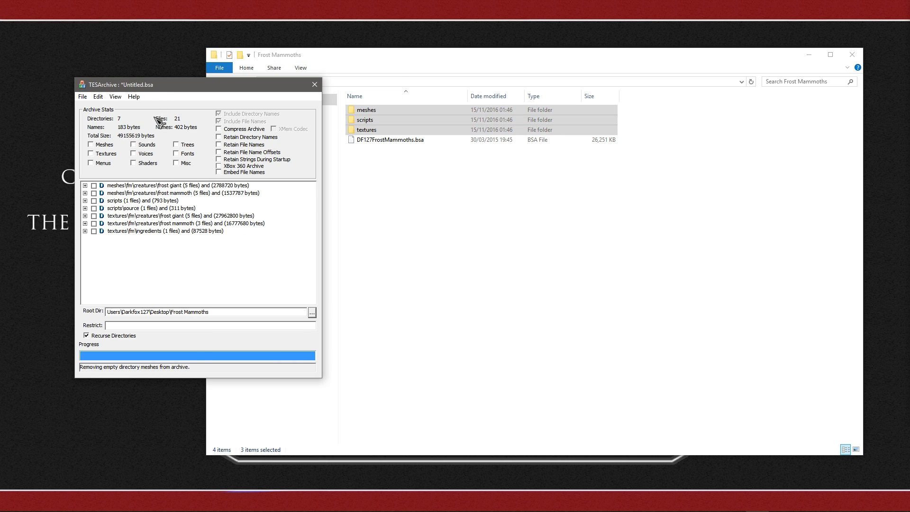
click(103, 154)
Copy the base name of DF127FrostMammoths.bsa without renaming it, and delete that original BSA file from the Frost Mammoths folder
click(390, 140)
right_click(398, 142)
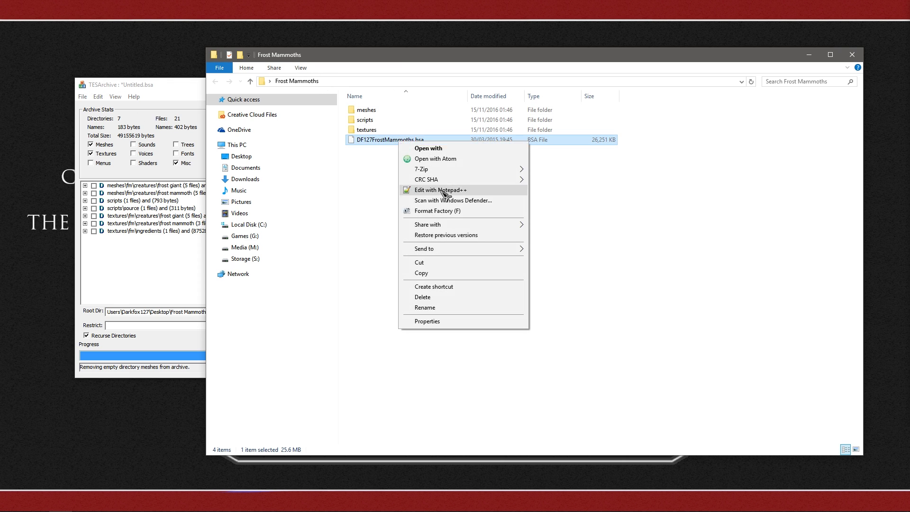
click(434, 307)
right_click(387, 141)
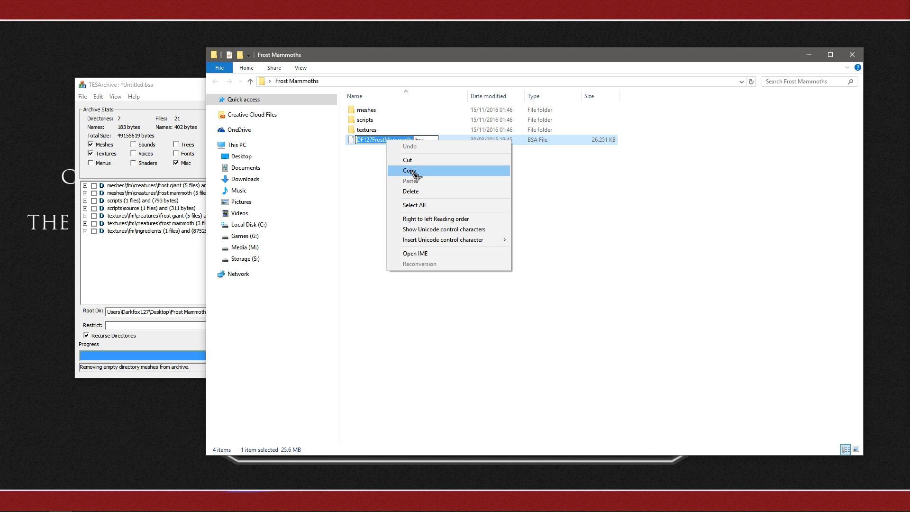
click(410, 170)
key(Escape)
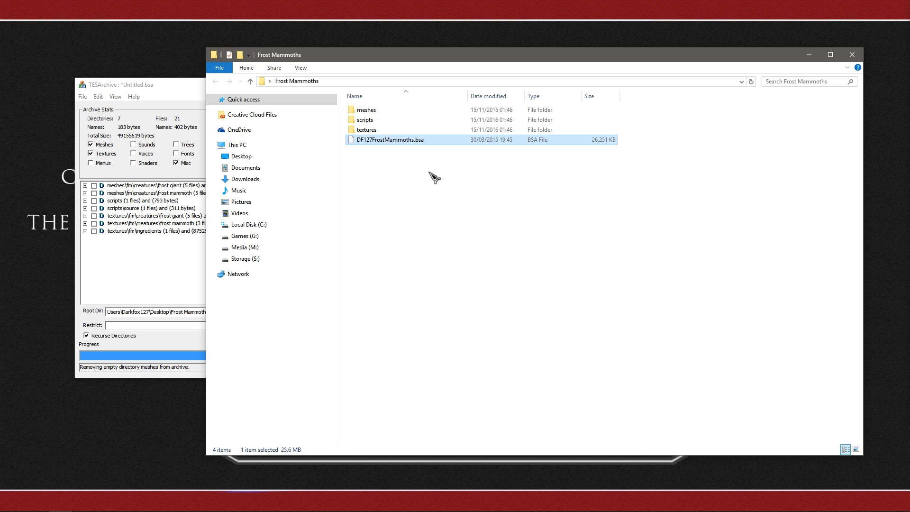
key(Delete)
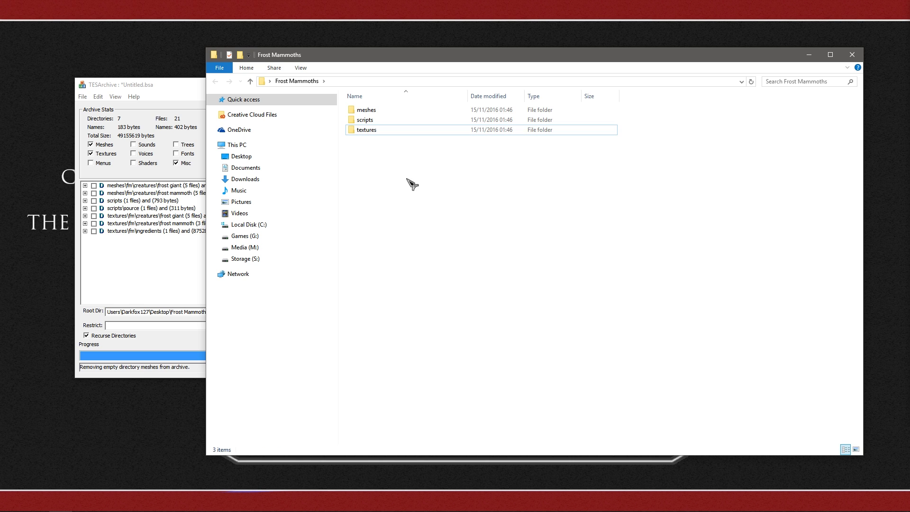
Save the new archive in the Frost Mammoths folder as DF127FrostMammoths, using the copied file name
click(132, 265)
click(83, 97)
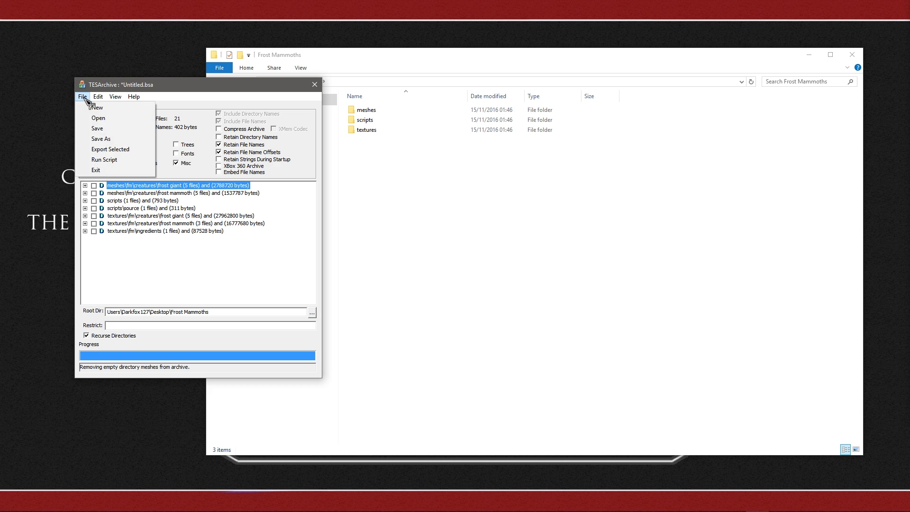
click(95, 138)
right_click(166, 315)
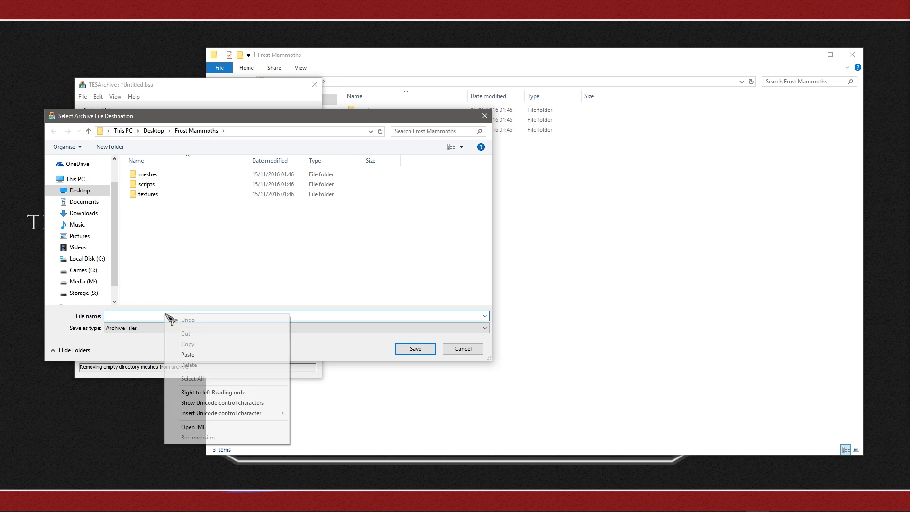
click(190, 351)
drag(250, 125, 401, 135)
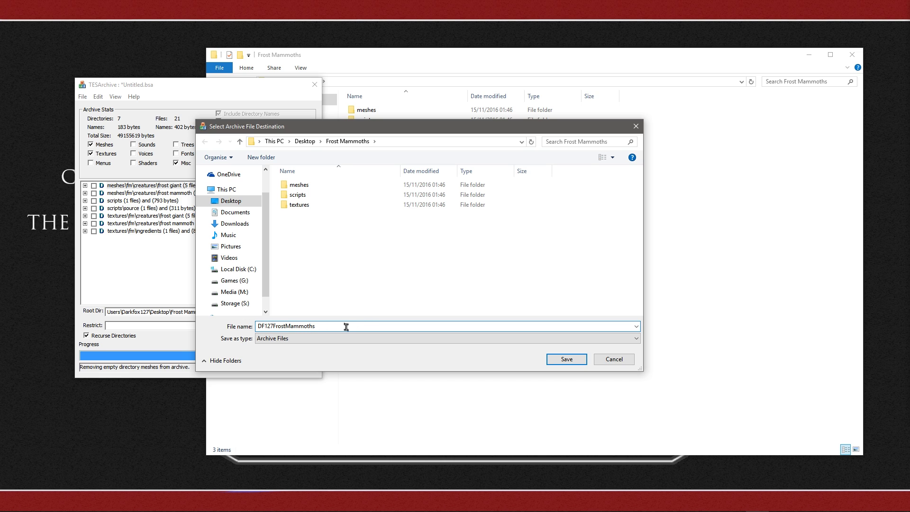
click(578, 360)
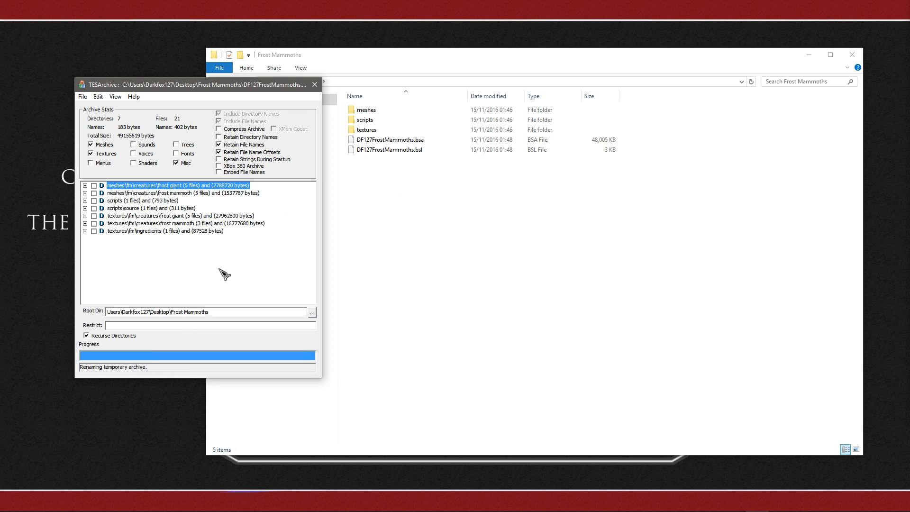
Close the archive tool, check the size of the rebuilt DF127FrostMammoths.bsa, and close its folder
click(315, 85)
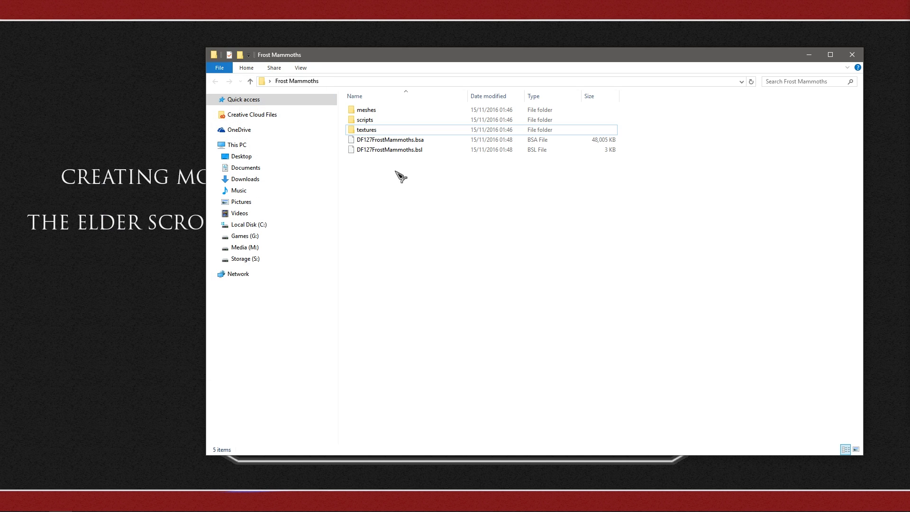
click(410, 142)
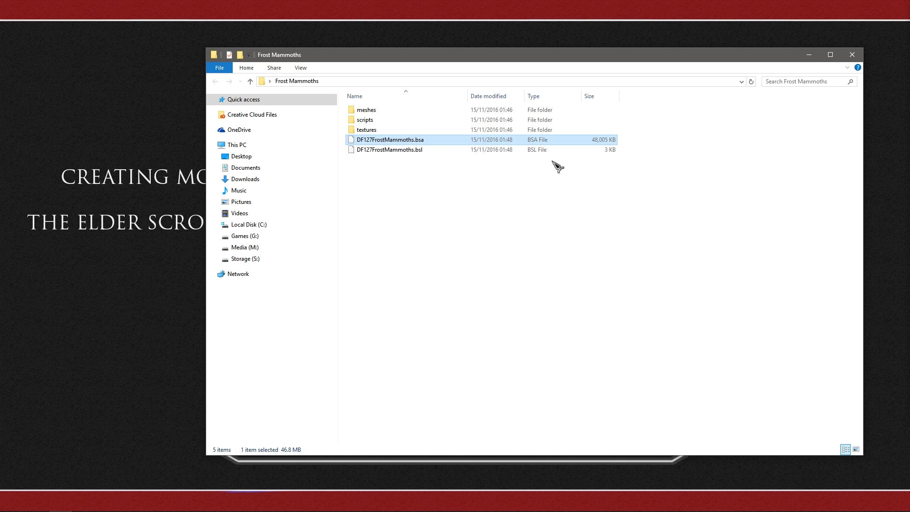
click(851, 56)
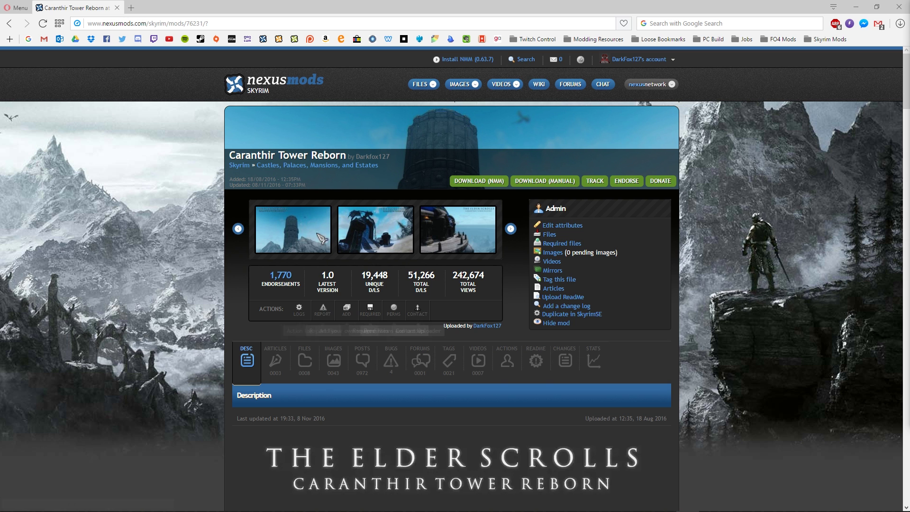
Duplicate the Caranthir Tower Reborn mod page from Skyrim Nexus to SkyrimSE and open the duplicated page
scroll(479, 363, down, 15)
scroll(489, 360, up, 15)
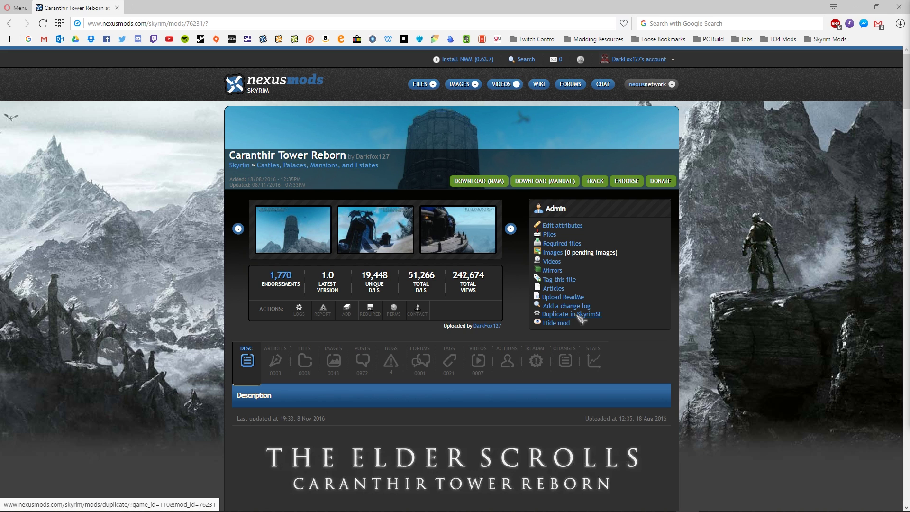
click(579, 315)
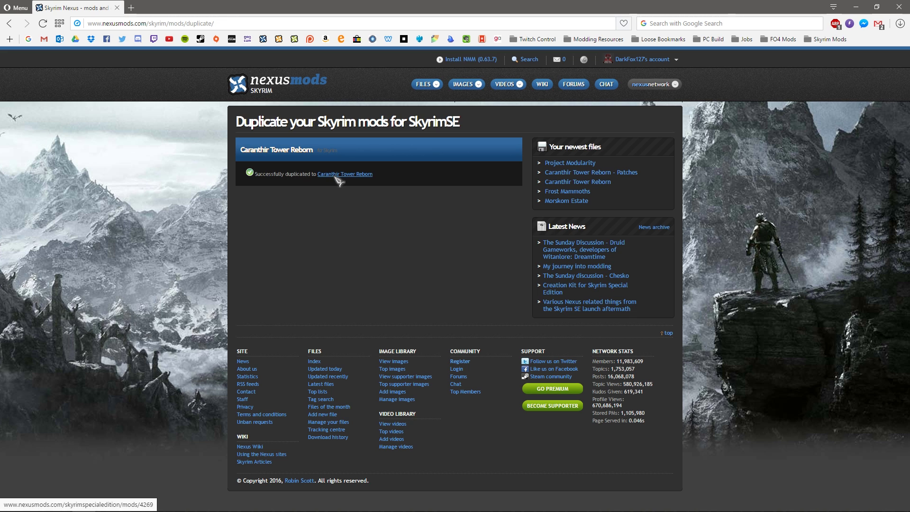
click(355, 174)
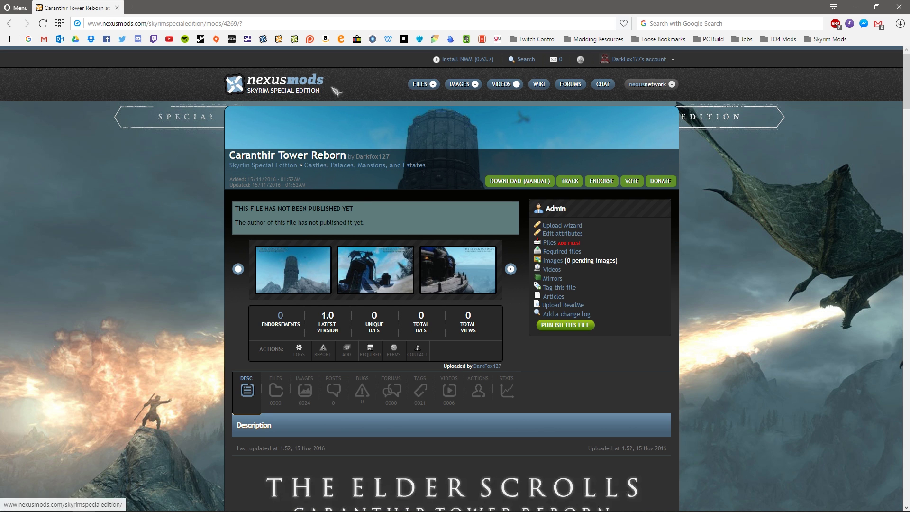
Review the duplicated Caranthir Tower Reborn page from its description through to the credits, and check its Files section
scroll(192, 135, down, 20)
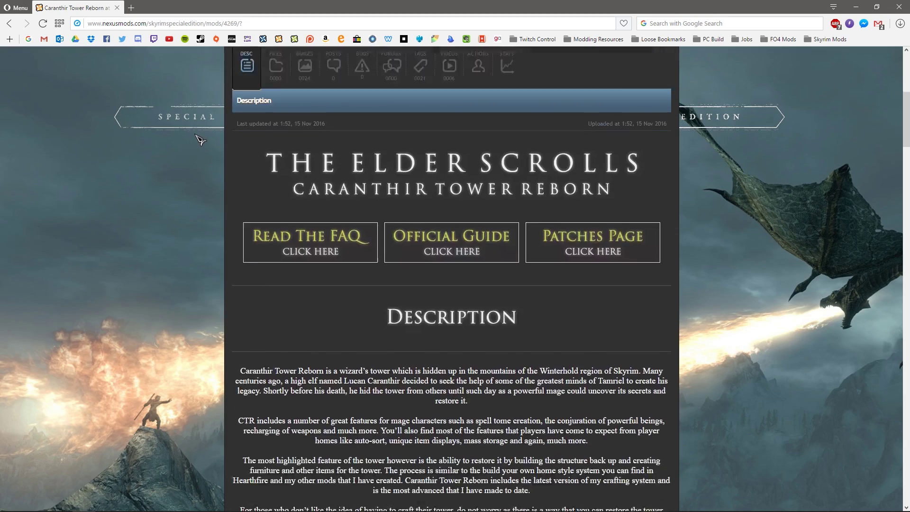
scroll(204, 140, down, 20)
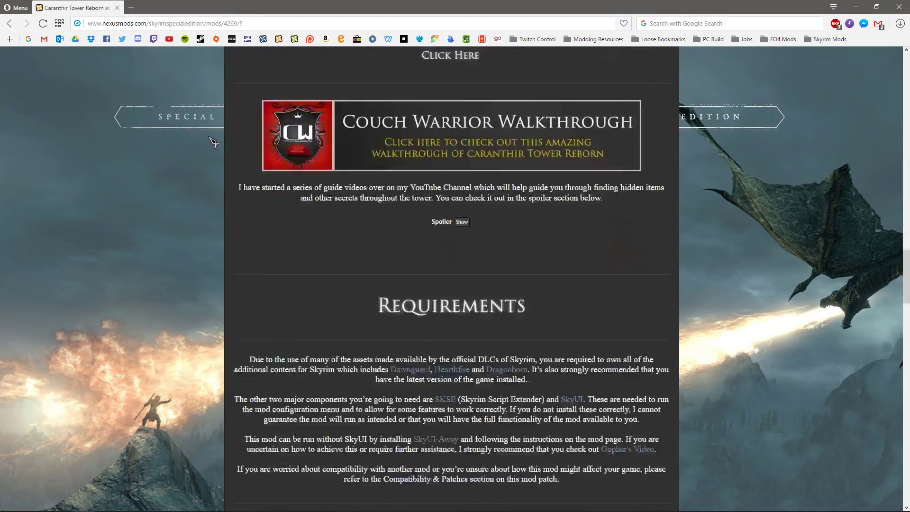
scroll(225, 144, down, 15)
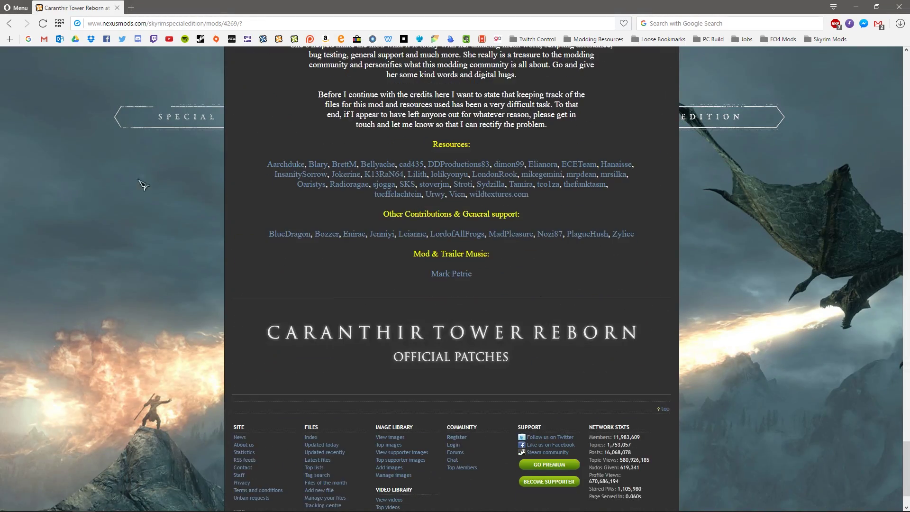
scroll(241, 256, up, 20)
scroll(238, 265, up, 20)
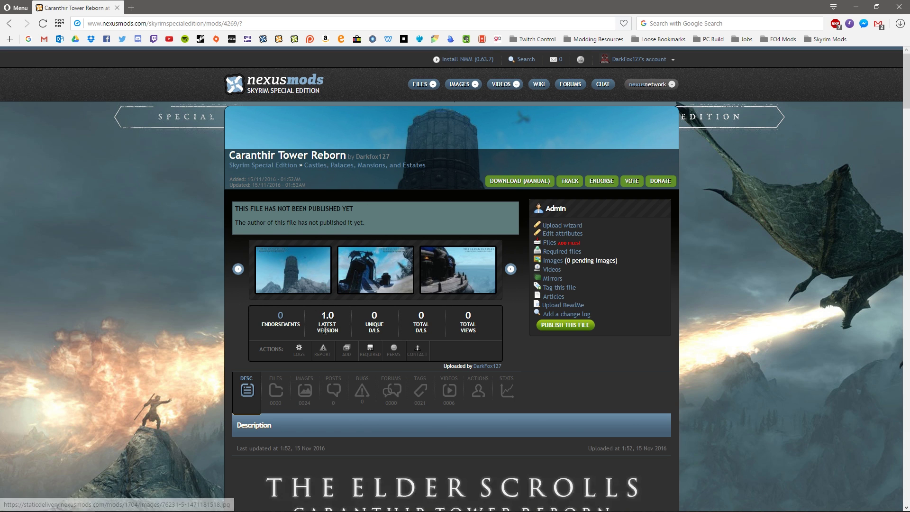
scroll(348, 264, down, 3)
click(277, 258)
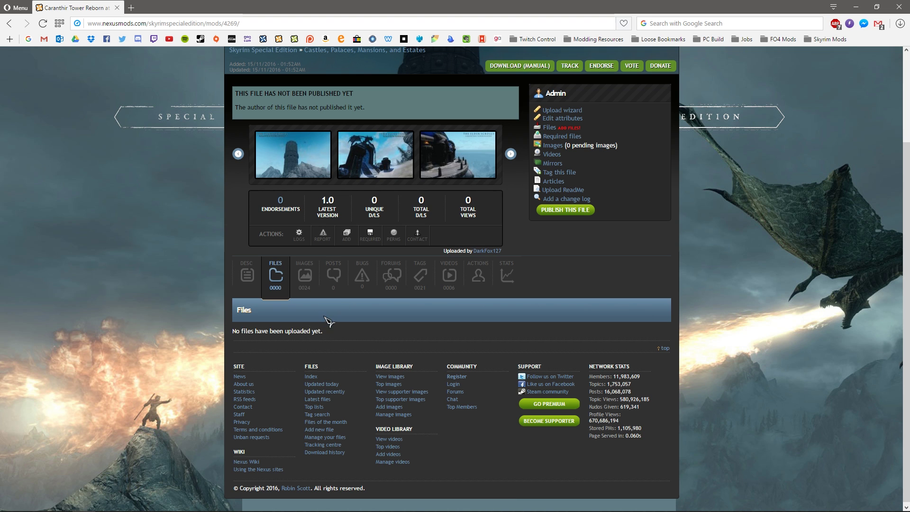
scroll(478, 275, up, 3)
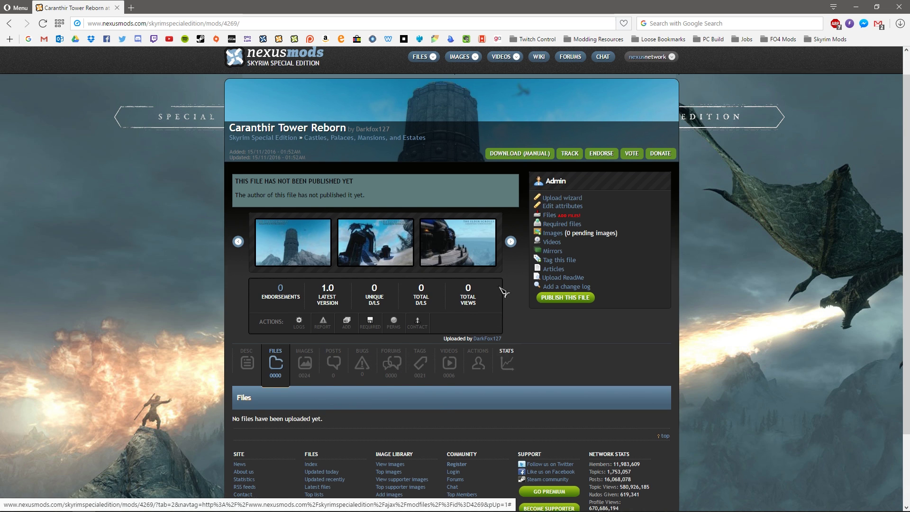
View the account's managed Skyrim Special Edition files, and return to the account's user area
mouse_move(648, 66)
click(636, 72)
click(297, 279)
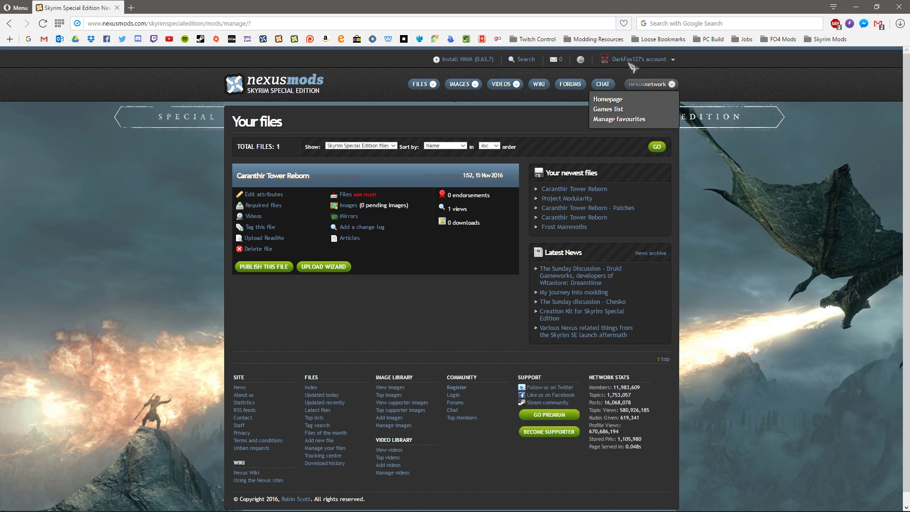
click(631, 102)
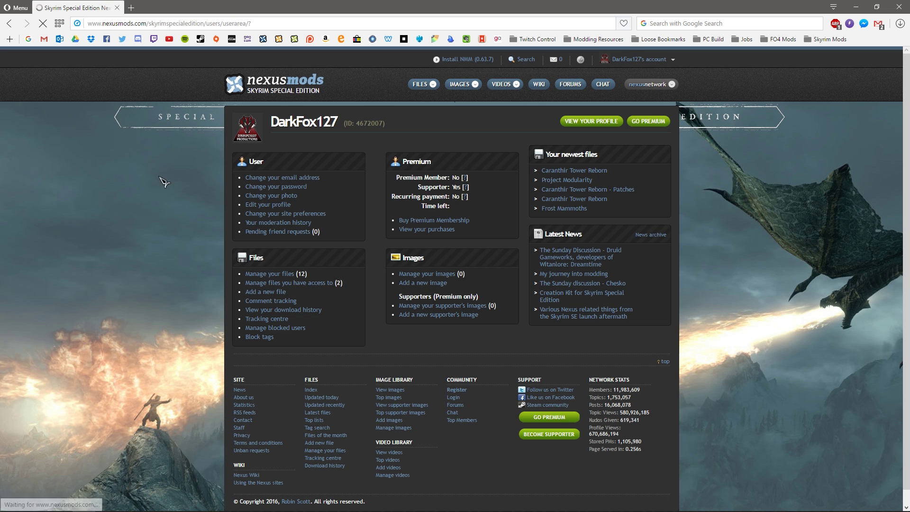